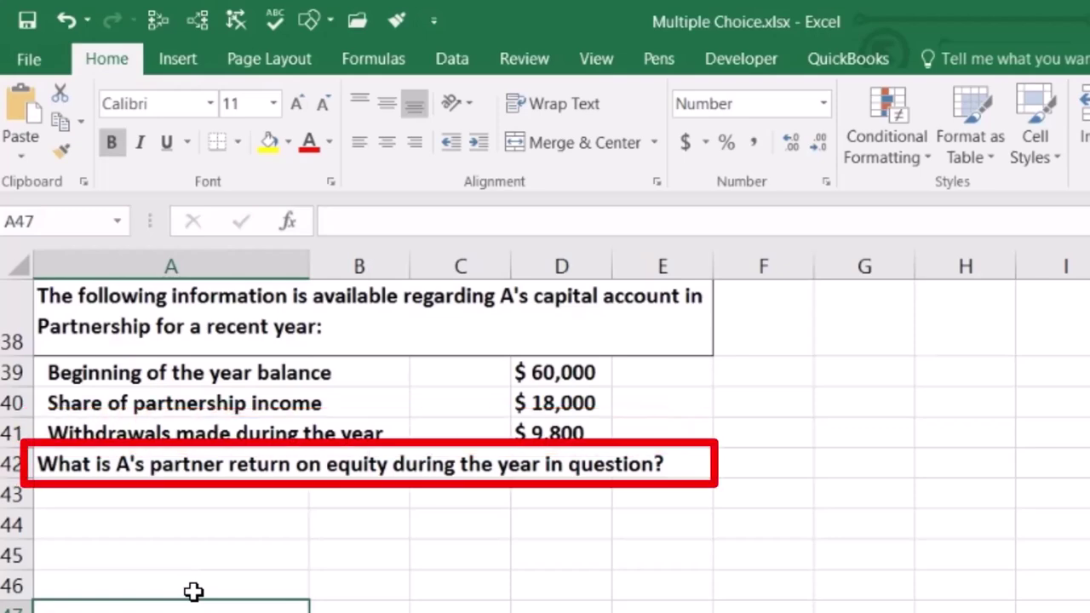
pyautogui.click(142, 523)
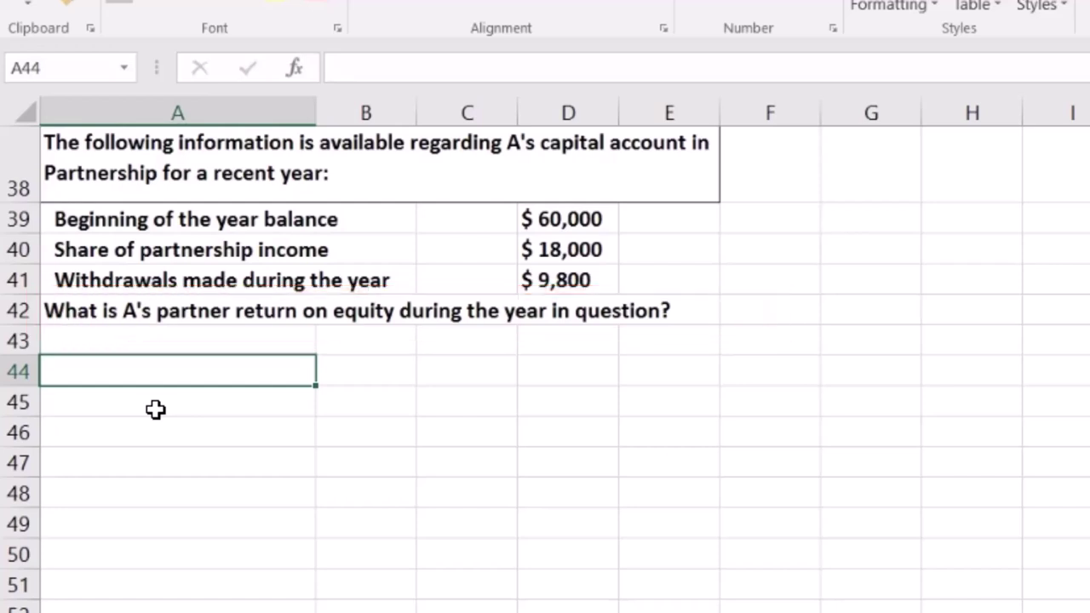
pyautogui.click(615, 251)
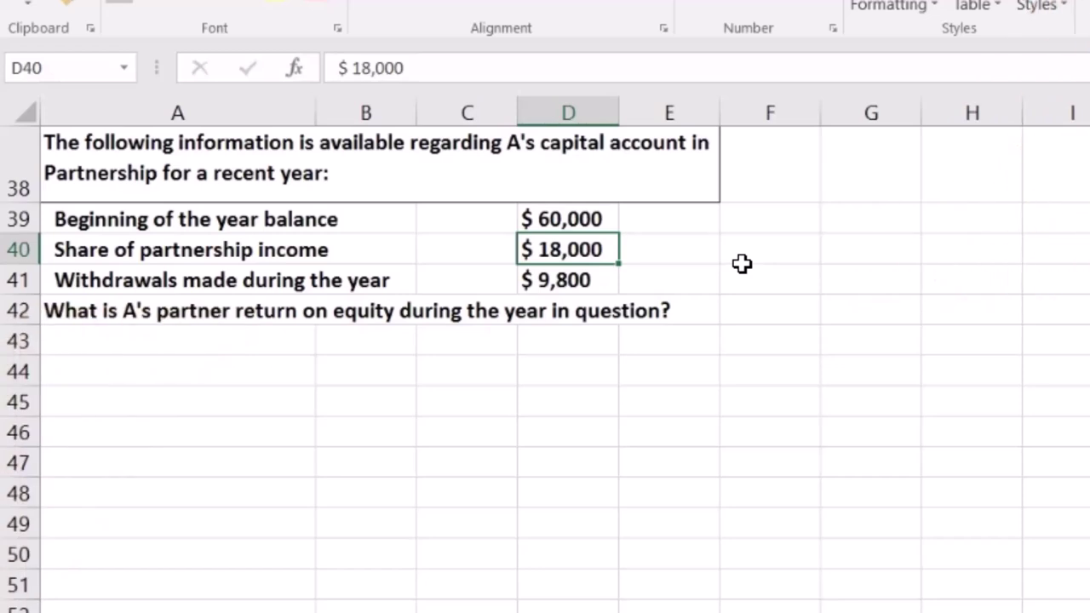
pyautogui.click(594, 223)
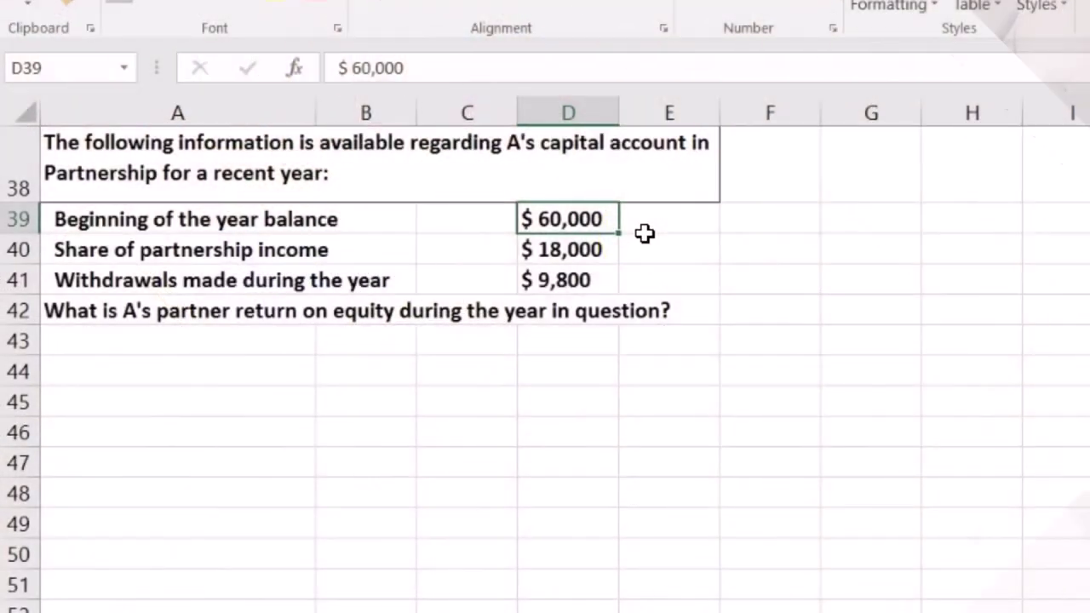
pyautogui.click(611, 249)
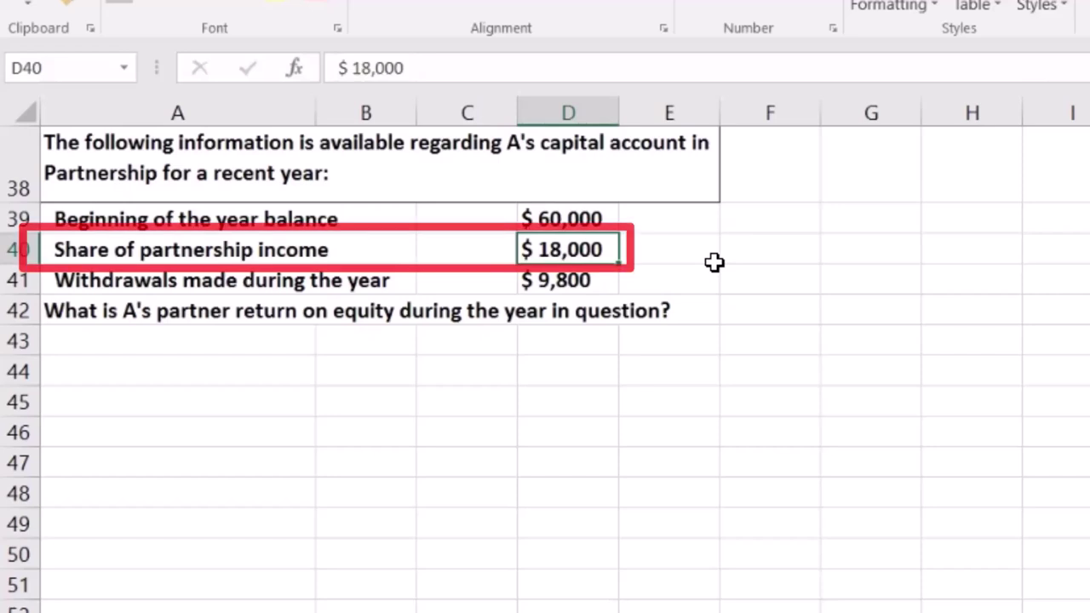
# - Enter "Big bal" with 60,000 in A44:B44 and "Income" with 18,000 in A45:B45
pyautogui.click(191, 366)
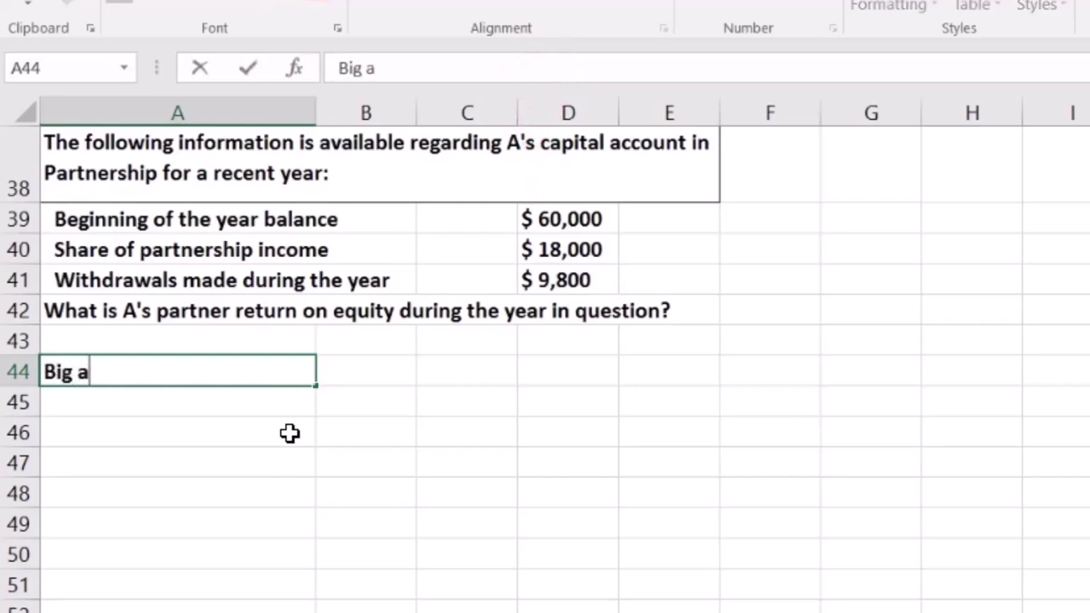
pyautogui.press('Tab')
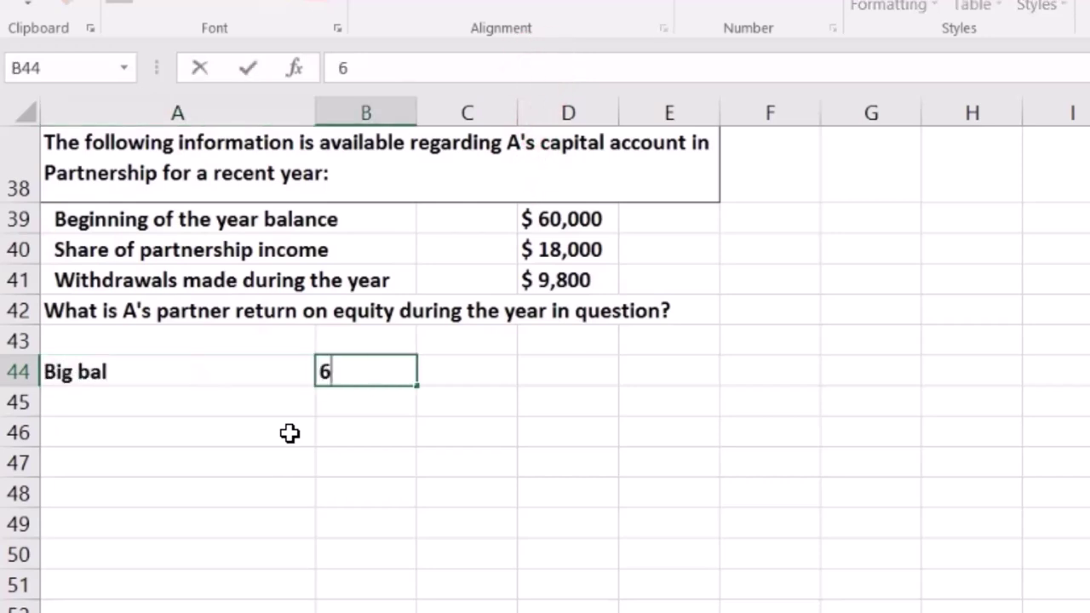
pyautogui.press('Return')
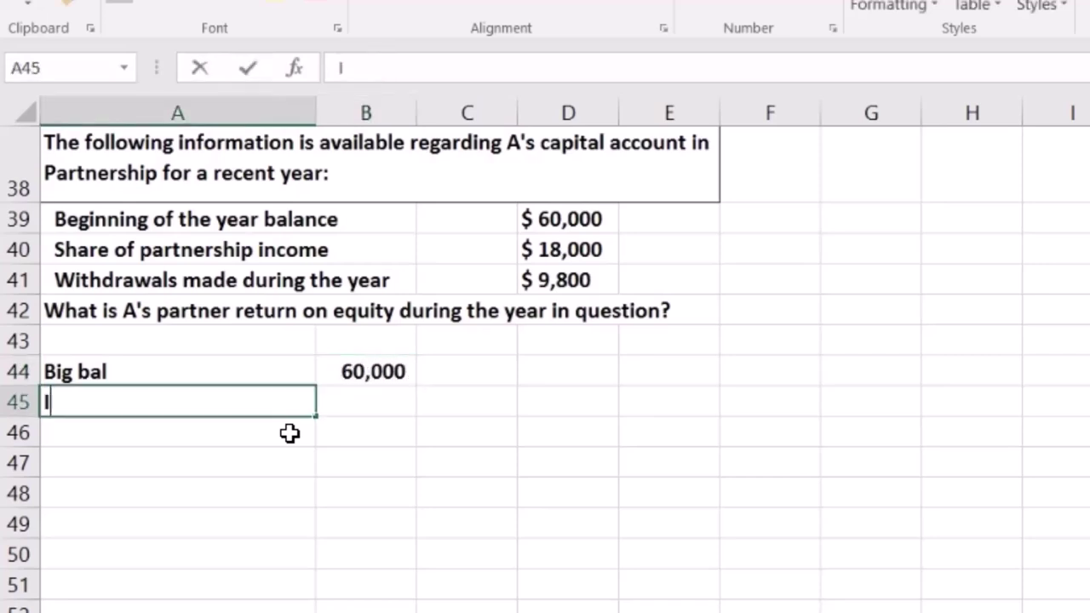
pyautogui.write('Income')
pyautogui.press('Tab')
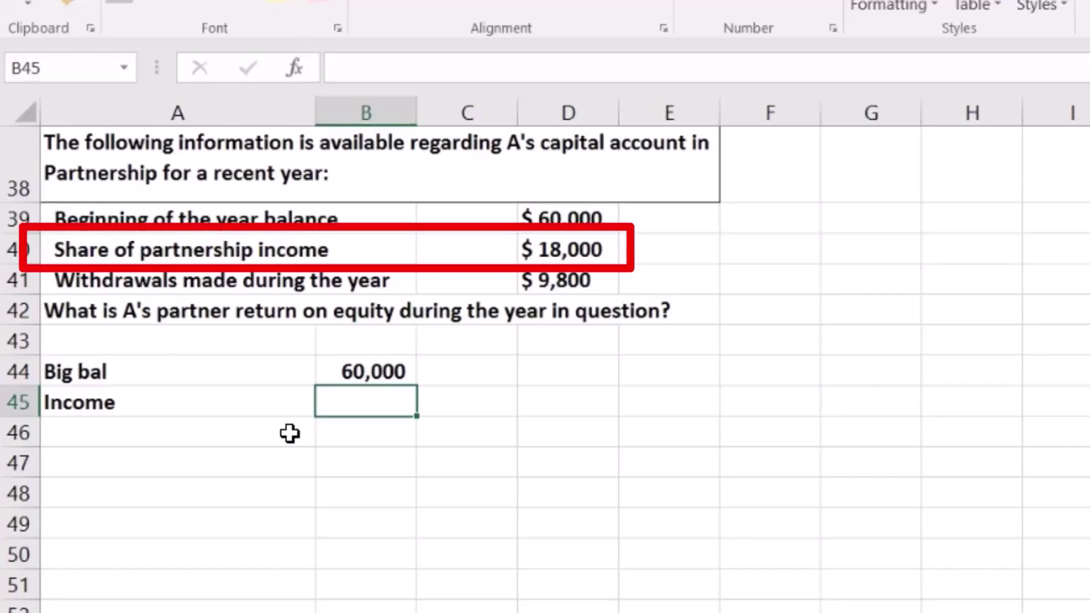
pyautogui.write('18,000')
pyautogui.press('Return')
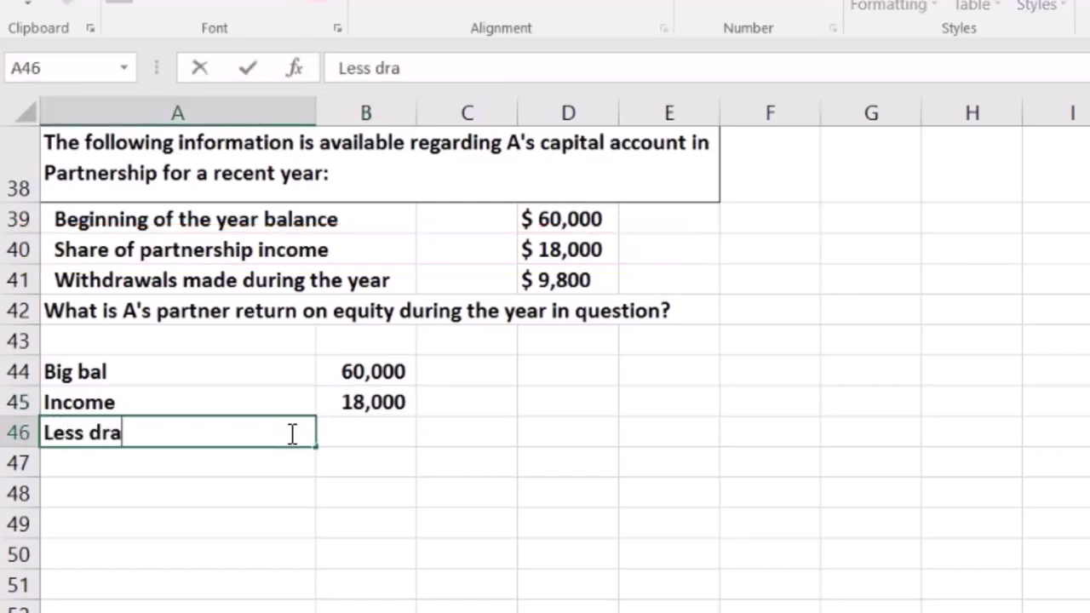
# - Enter "Less draws" with -9800 in A46:B46 and add the label "End bal" in A47
pyautogui.write('Less draws')
pyautogui.press('Tab')
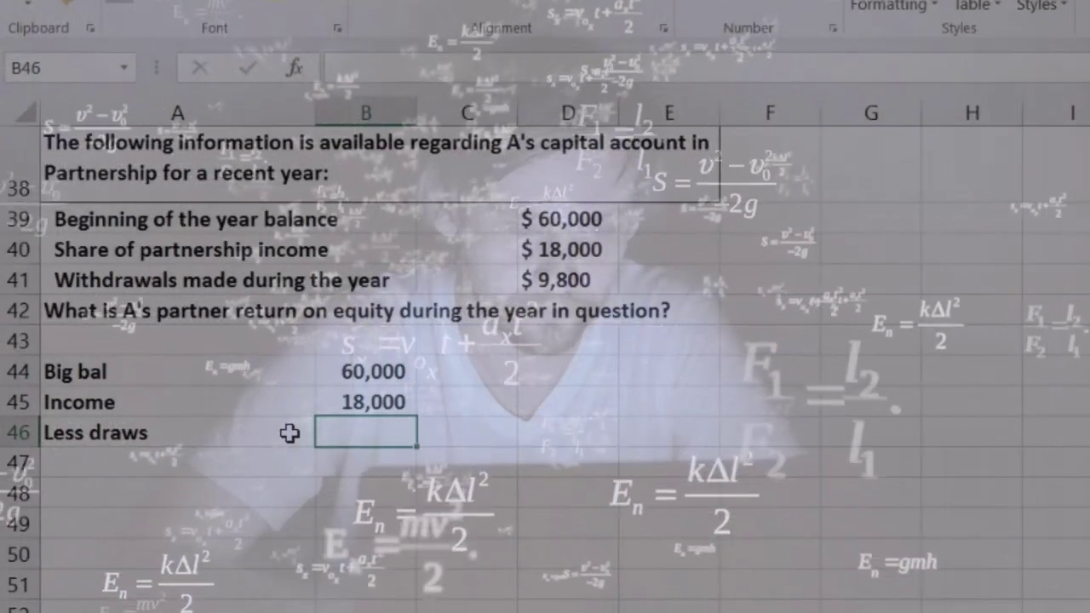
pyautogui.write('-')
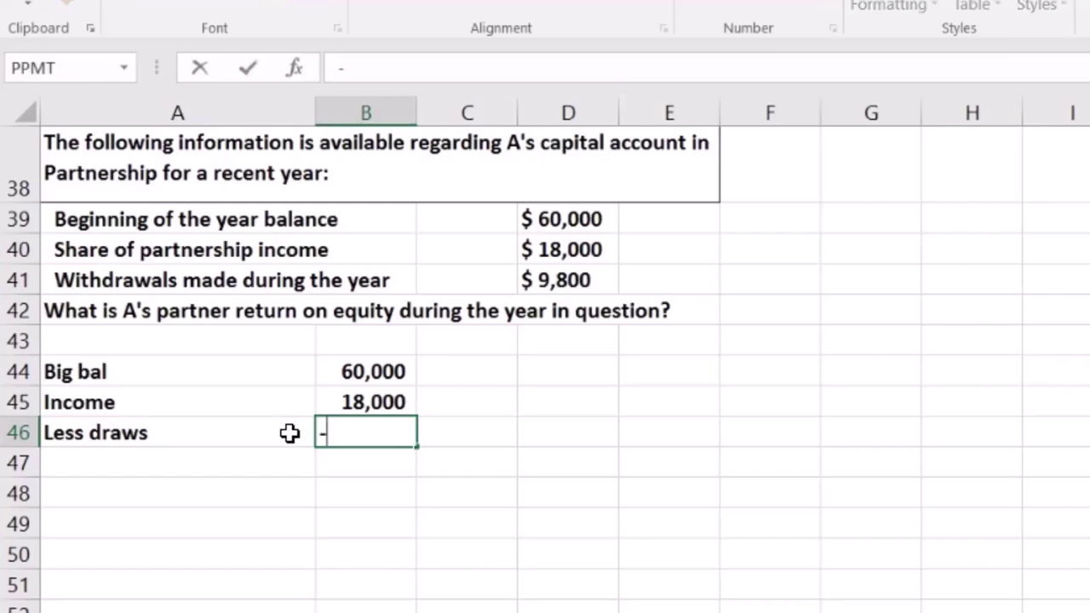
pyautogui.write('9800')
pyautogui.press('Return')
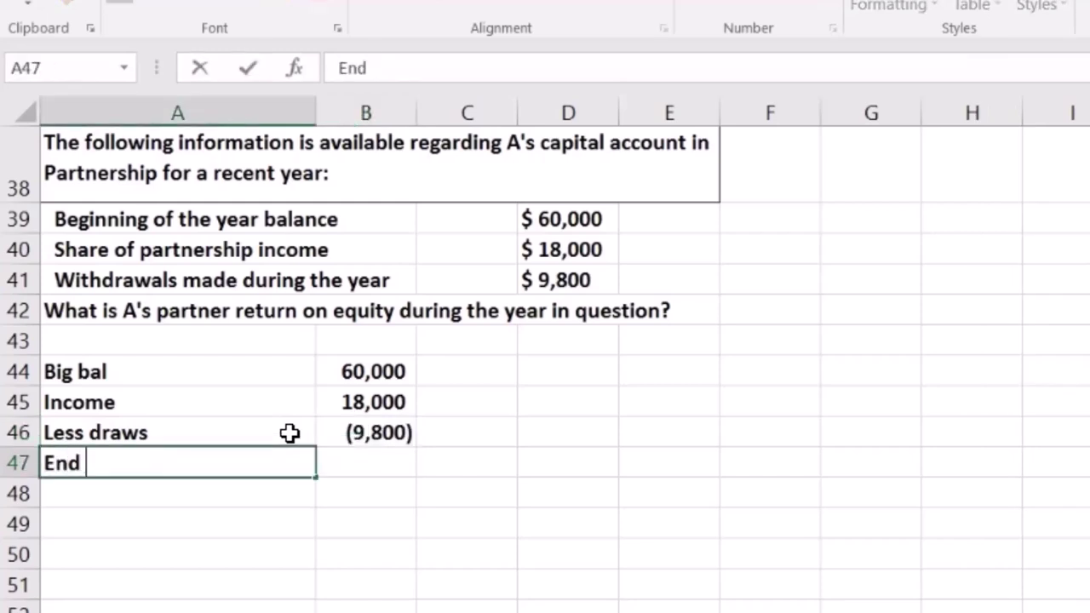
pyautogui.press('Tab')
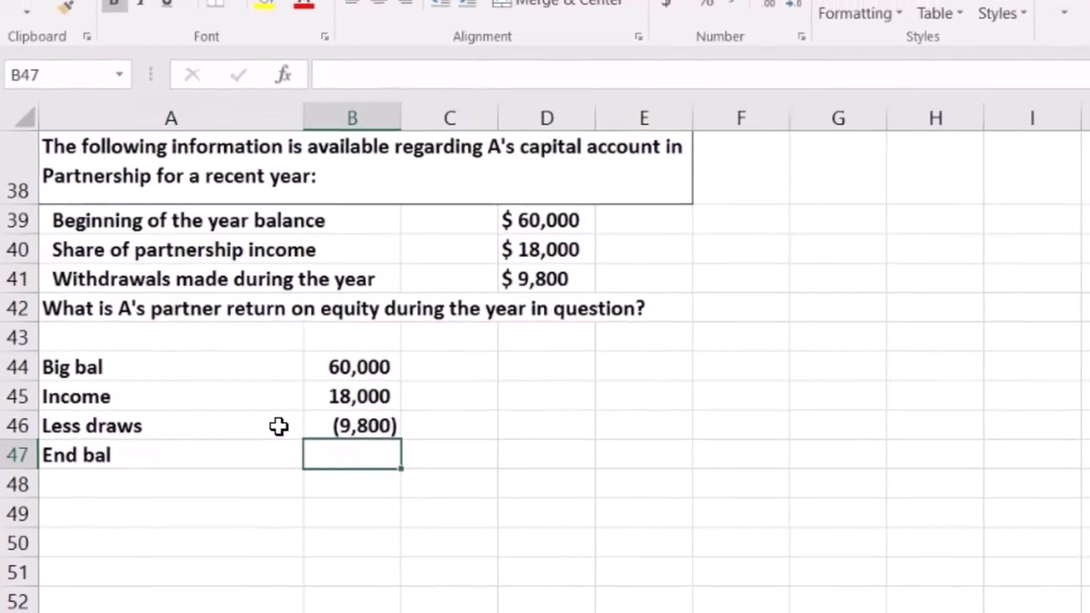
# - Switch to Calculator and compute 60000 + 18000 - 9800 to check the ending balance
pyautogui.press('XF86Calculator')
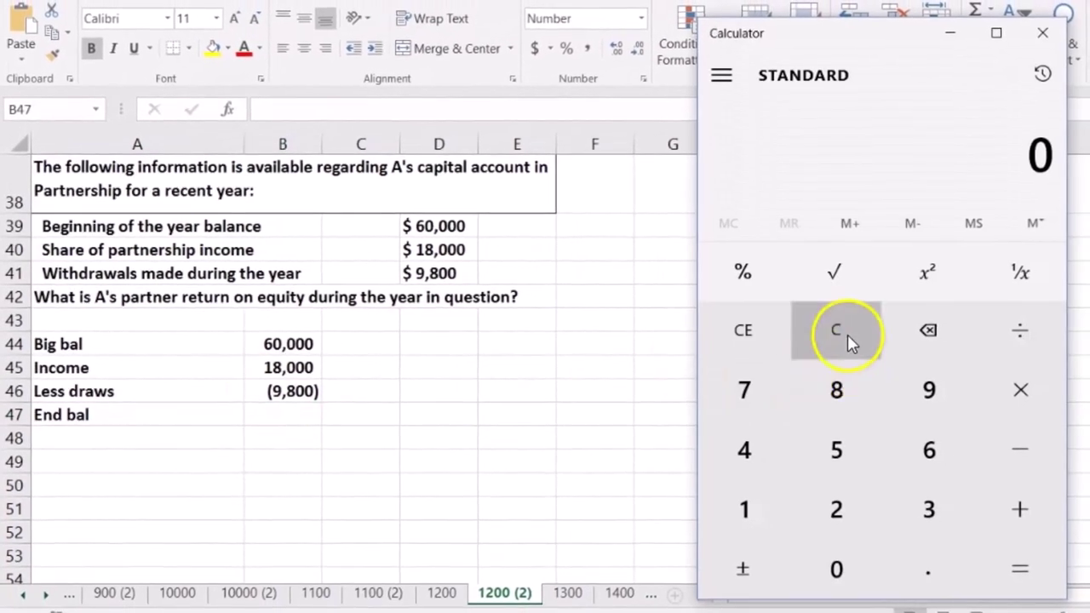
pyautogui.write('000 + ')
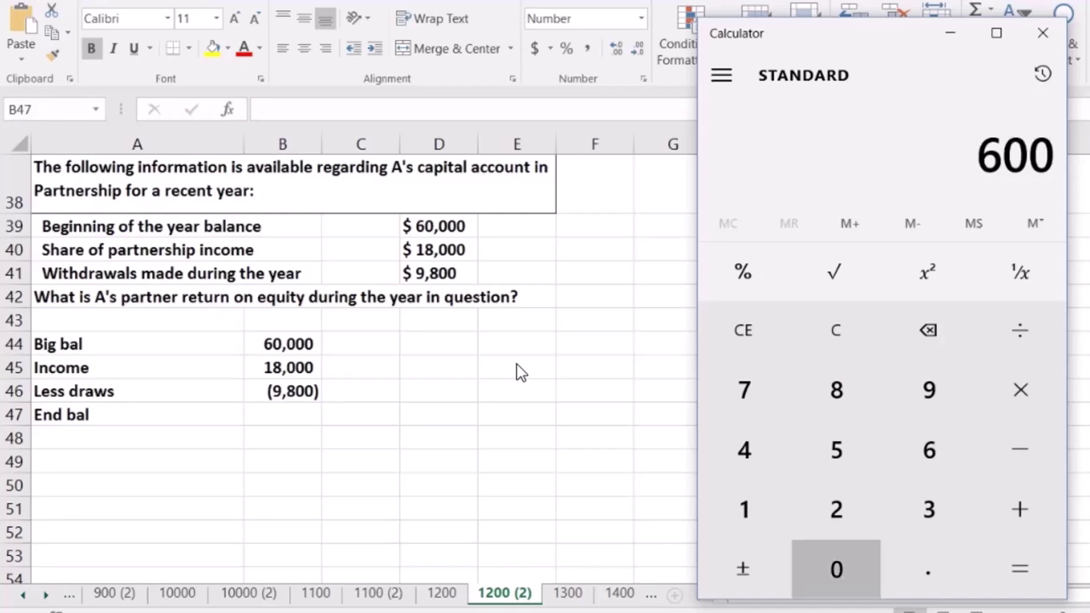
pyautogui.write('18000 - 9')
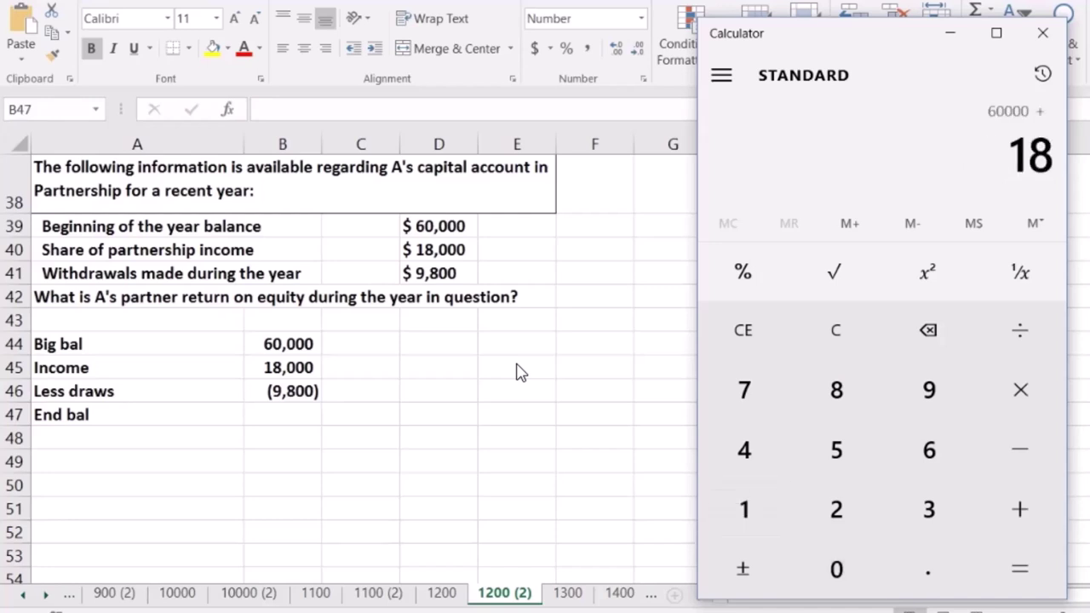
pyautogui.write('8,200')
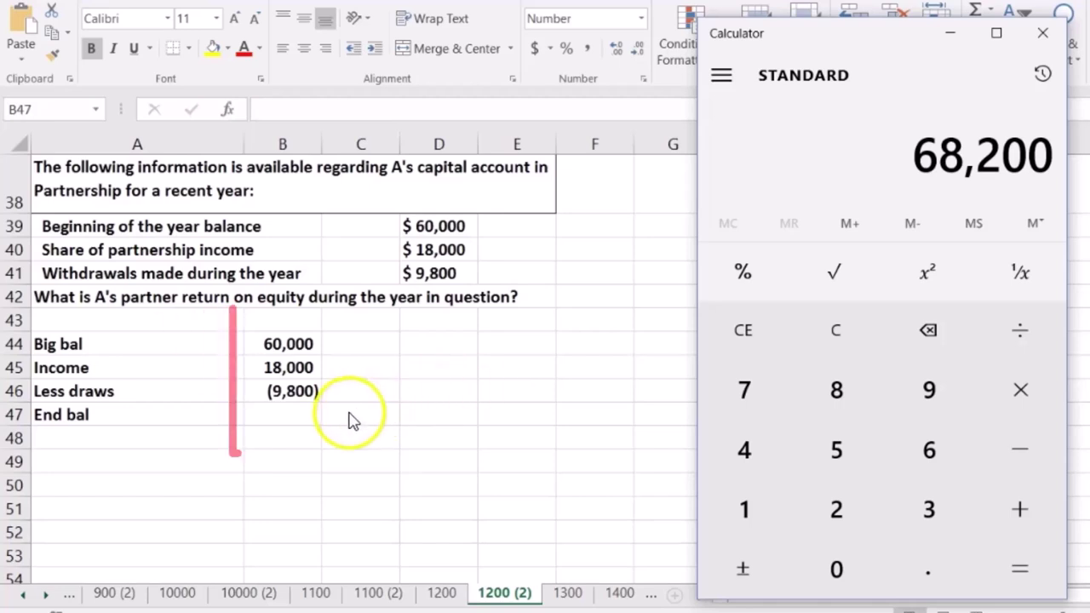
# - Calculate the ending balance in B47 as the SUM of B44:B46
pyautogui.click(285, 414)
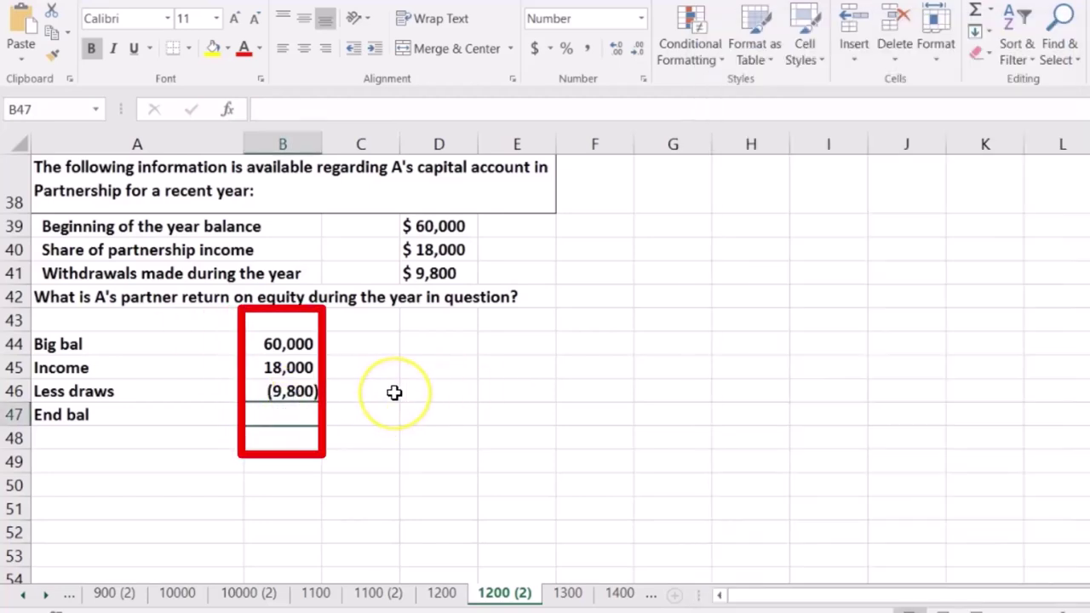
pyautogui.write('=sum(')
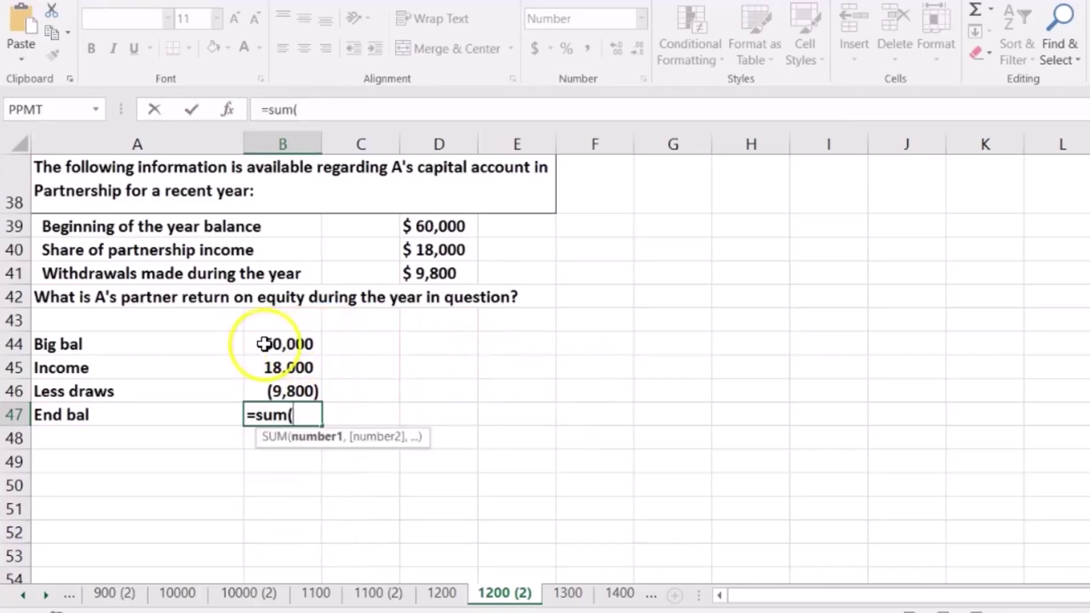
pyautogui.moveTo(264, 344); pyautogui.dragTo(260, 398)
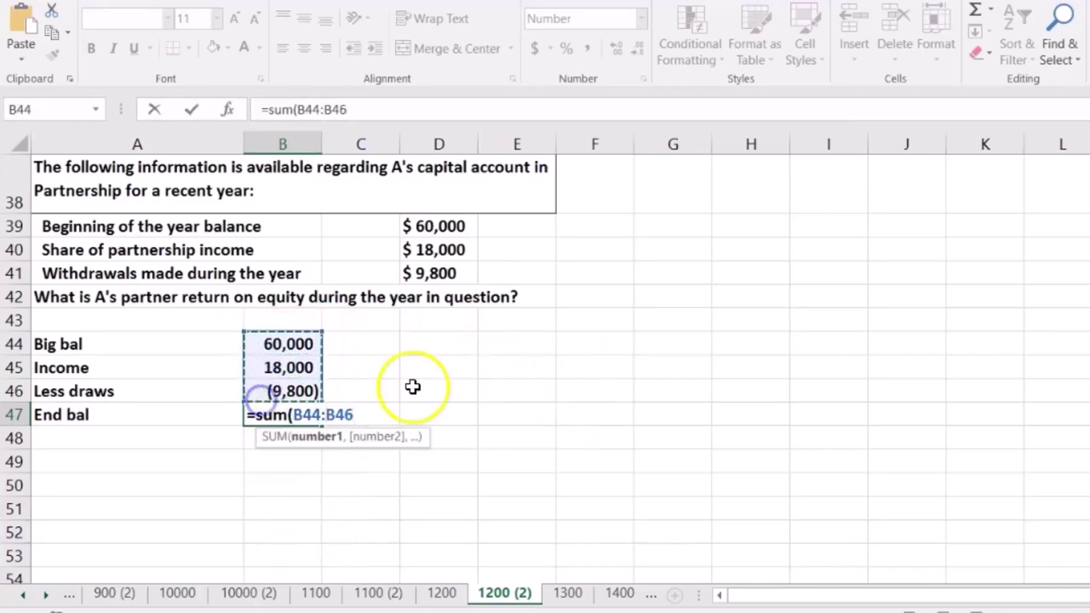
pyautogui.press('Return')
# - Underline the draws amount in B46 above the ending balance
pyautogui.press('Up')
pyautogui.press('Left')
pyautogui.press('Up')
pyautogui.press('Right')
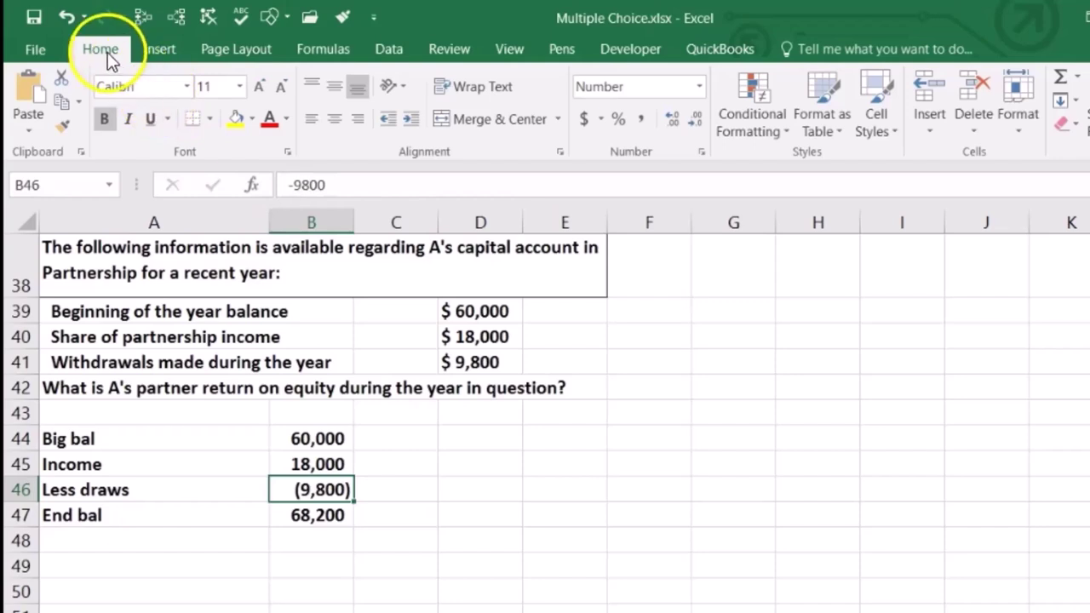
pyautogui.click(155, 123)
pyautogui.click(504, 577)
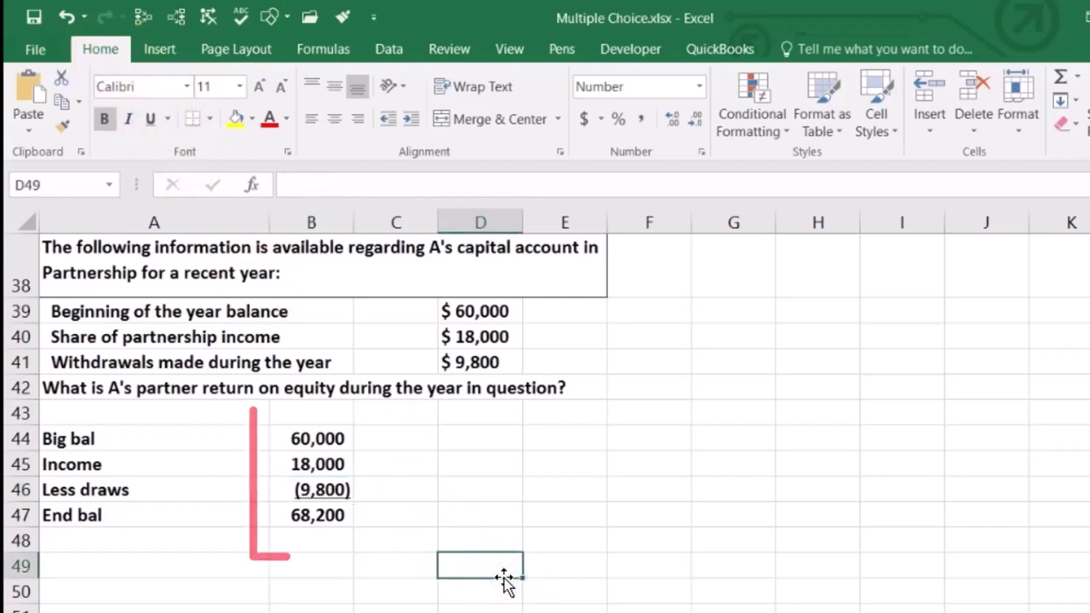
# - Add the heading "Ave bal" in D44 for the average balance calculation
pyautogui.click(483, 440)
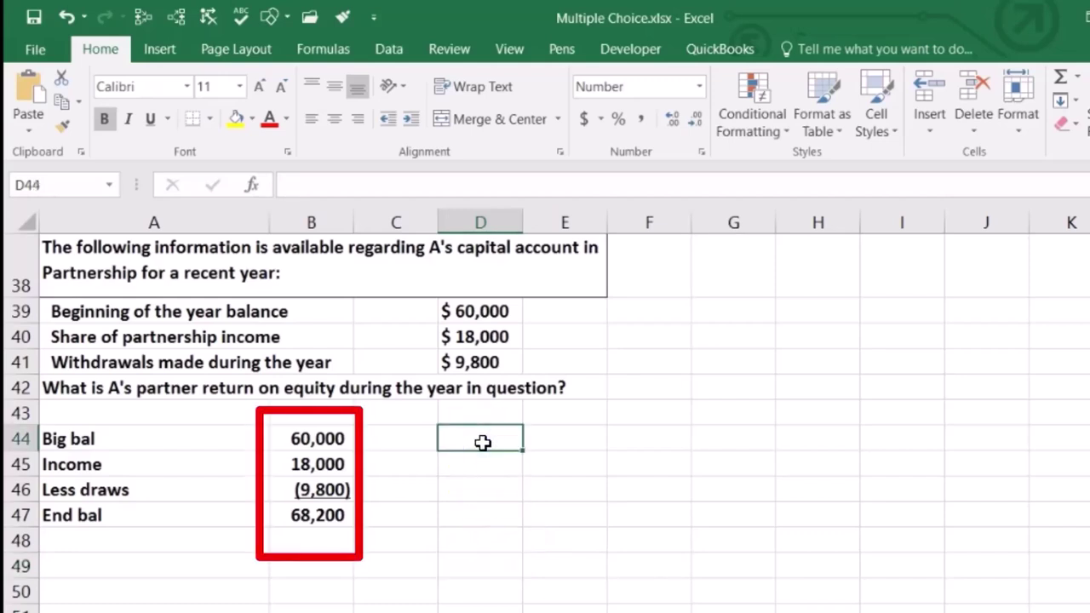
pyautogui.write('Ave')
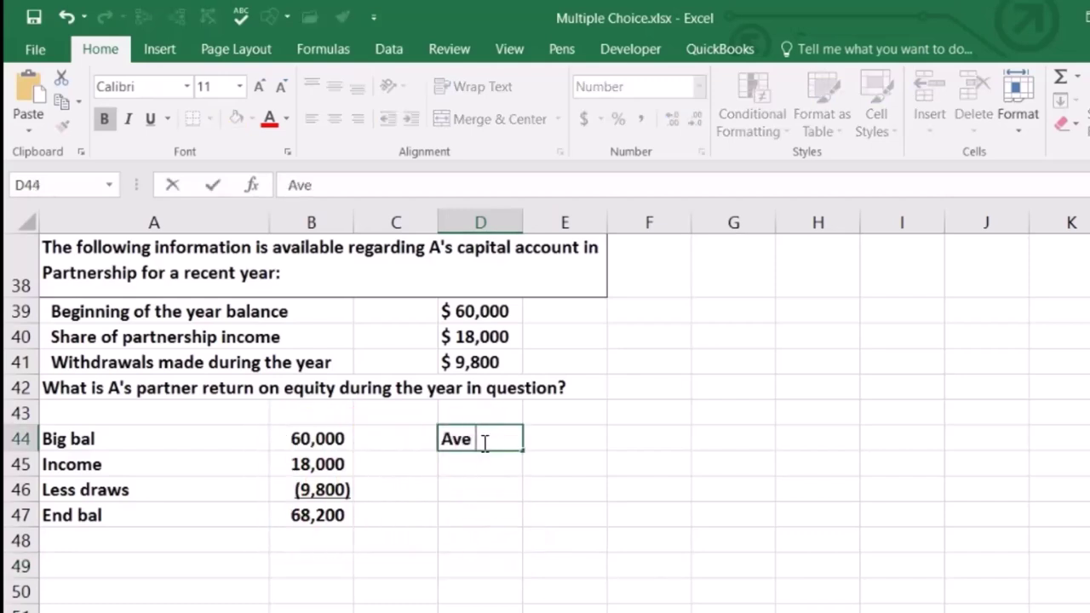
pyautogui.press('Tab')
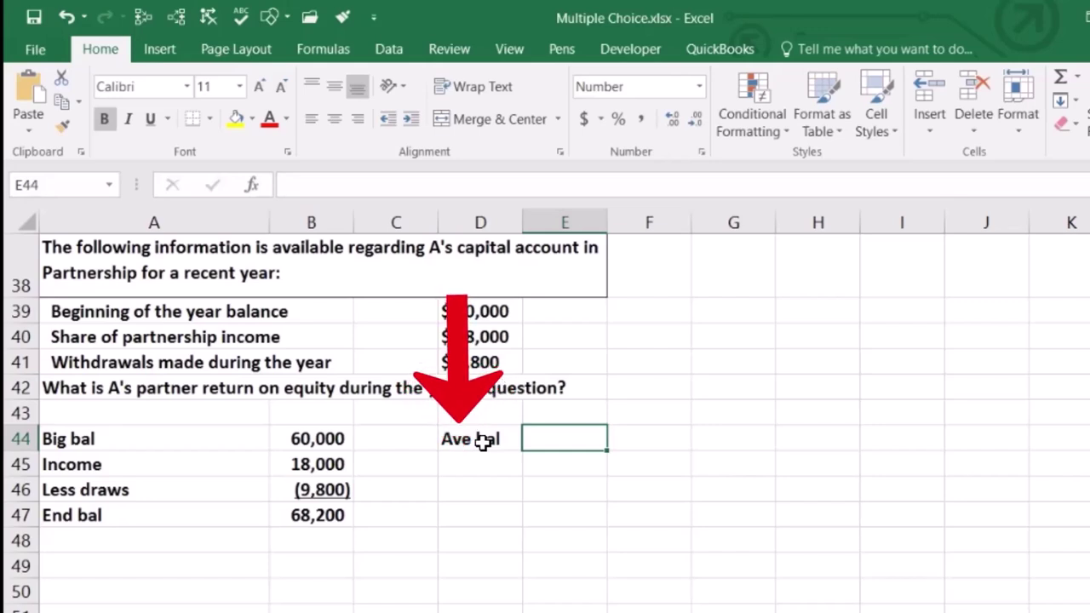
# - Link E45 to the beginning balance in B44 and E46 to the ending balance in B47
pyautogui.press('Down')
pyautogui.write('+')
pyautogui.press('Left')
pyautogui.press('Left')
pyautogui.press('Left')
pyautogui.press('Return')
pyautogui.write('+')
pyautogui.press('Left')
pyautogui.press('Left')
pyautogui.press('Left')
pyautogui.press('Down')
pyautogui.press('Return')
# - Label the two linked balances "Beg" in D45 and "End" in D46
pyautogui.press('Up')
pyautogui.press('Up')
pyautogui.press('Left')
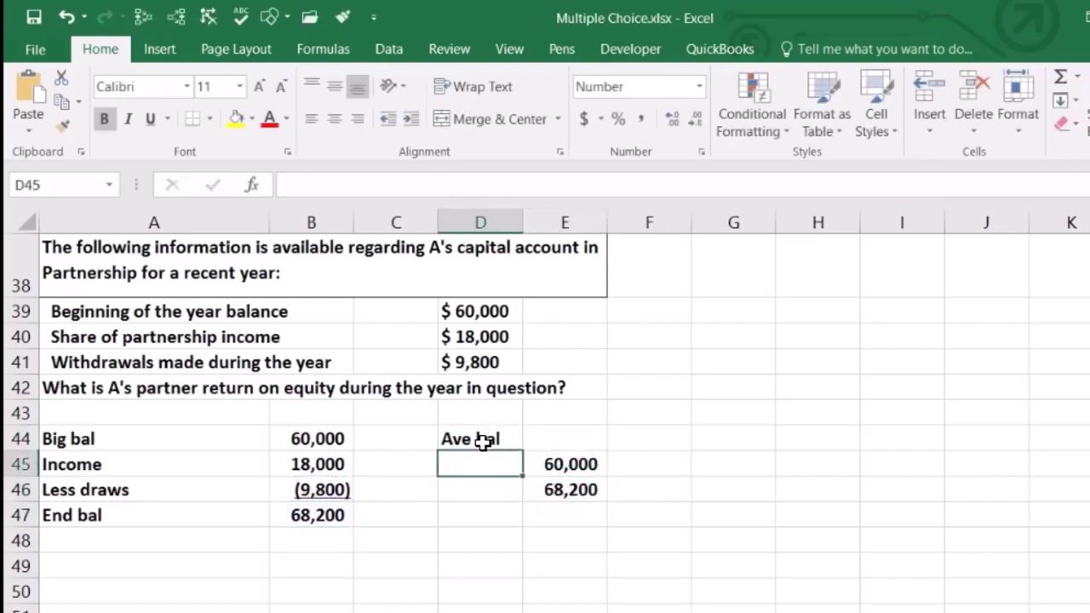
pyautogui.write('Bet')
pyautogui.press('Return')
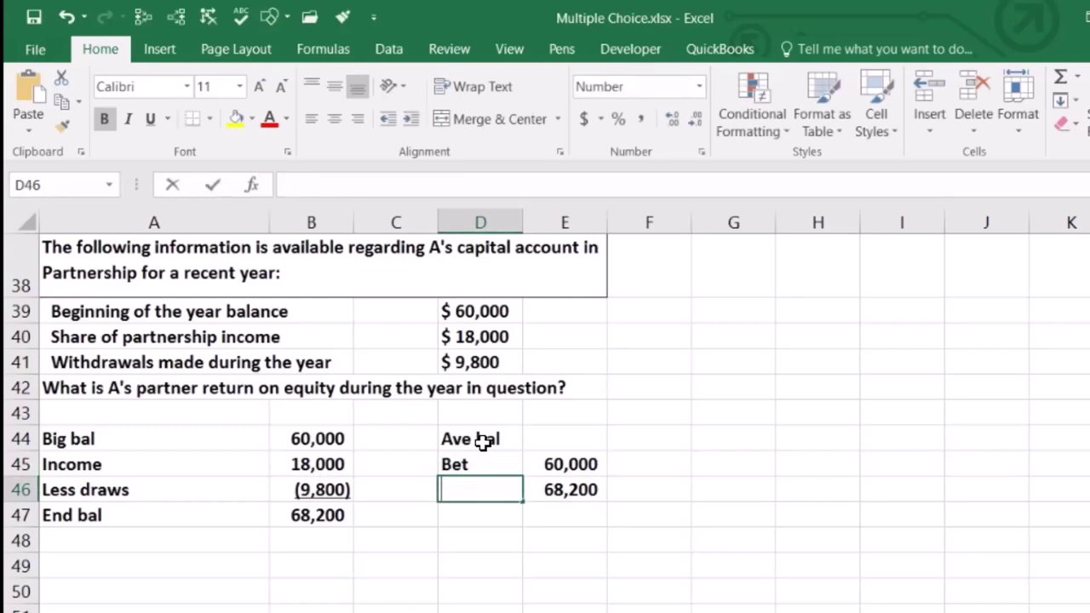
pyautogui.press('Up')
pyautogui.write('E')
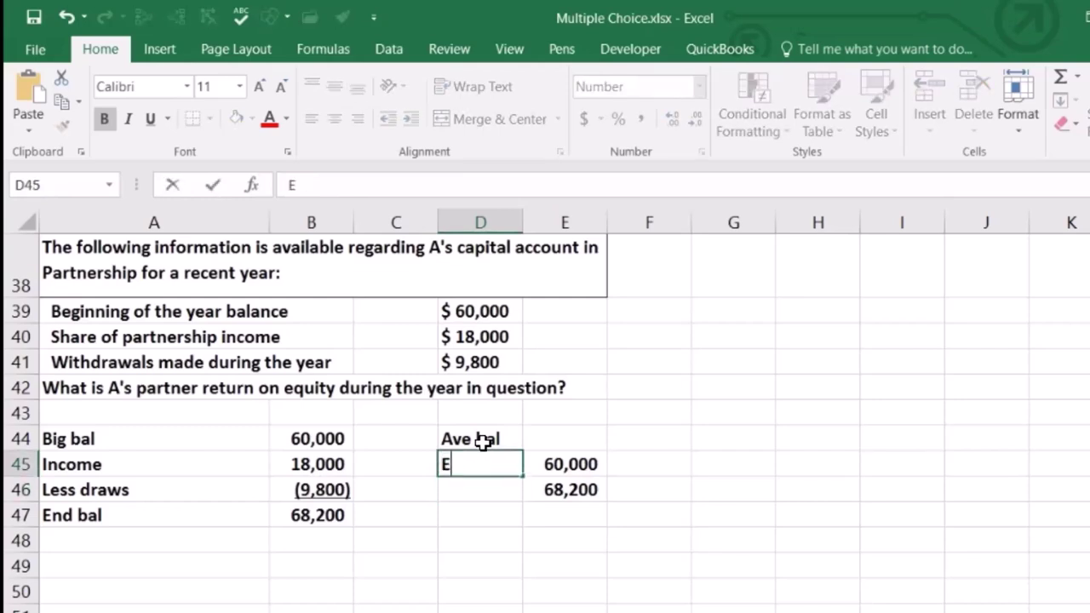
pyautogui.write('eg')
pyautogui.press('Return')
pyautogui.write('End')
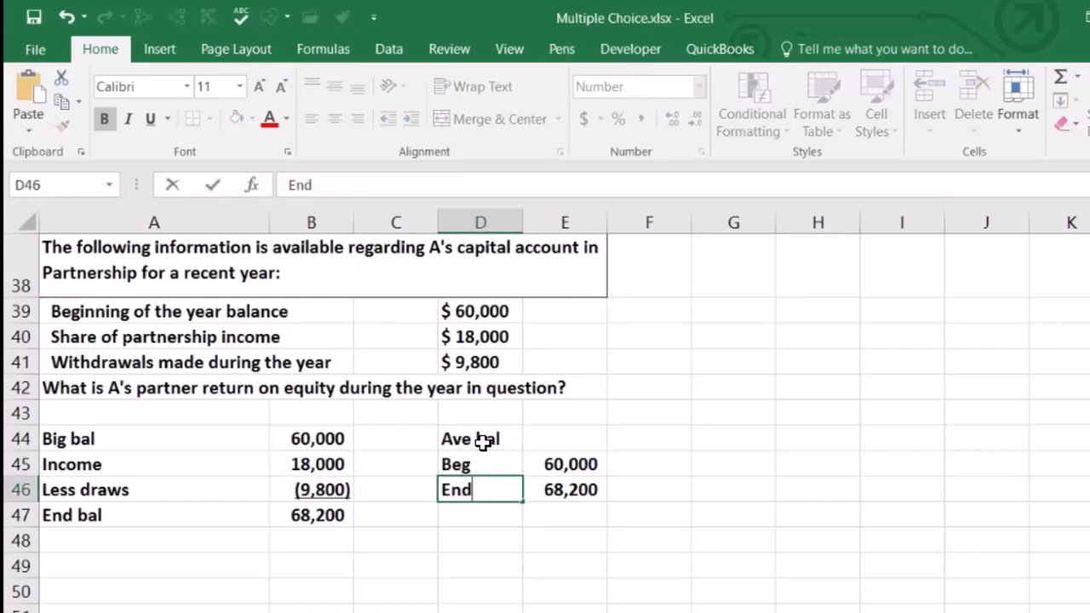
pyautogui.press('Tab')
# - Total the beginning and ending balances in E47 with a SUM of E45:E46
pyautogui.press('Down')
pyautogui.write('=sum(')
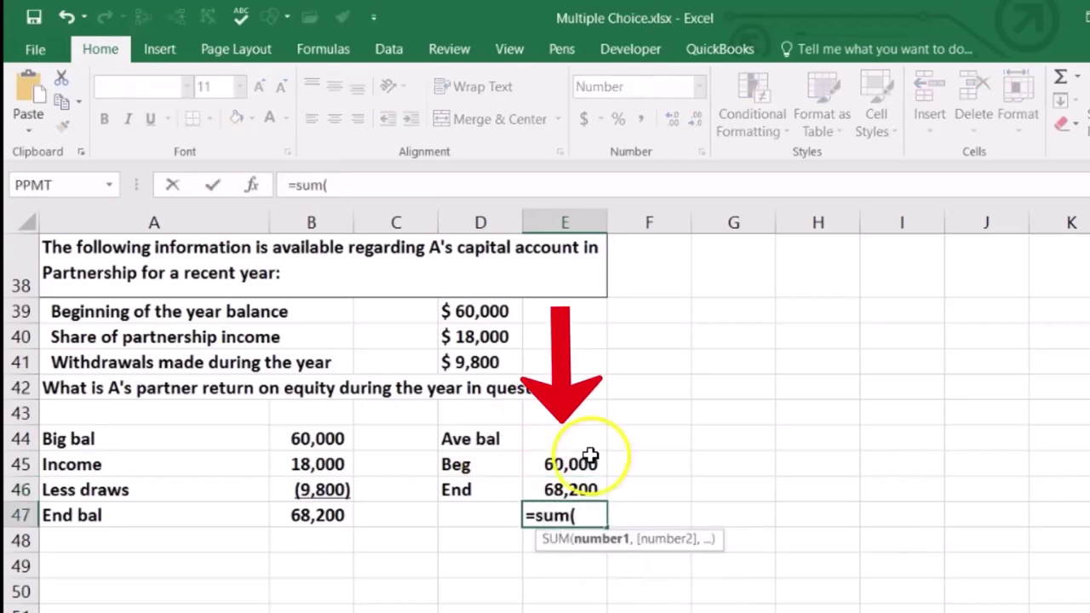
pyautogui.moveTo(589, 458); pyautogui.dragTo(557, 477)
pyautogui.press('Return')
# - Underline the ending balance in E46 and enter an underlined 2 as the divisor in E48
pyautogui.click(580, 483)
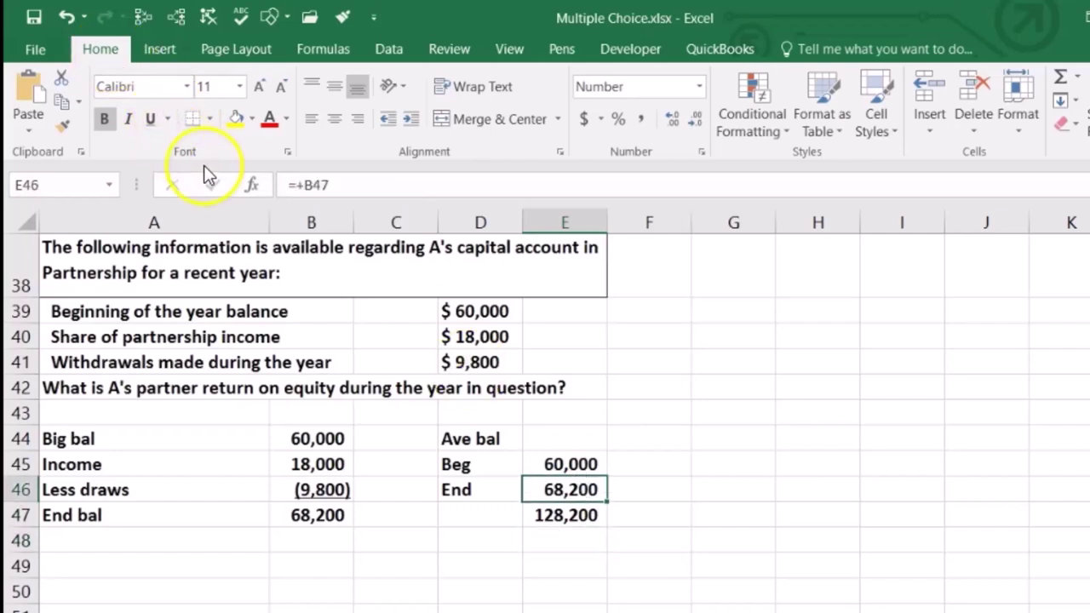
pyautogui.click(566, 542)
pyautogui.write('2')
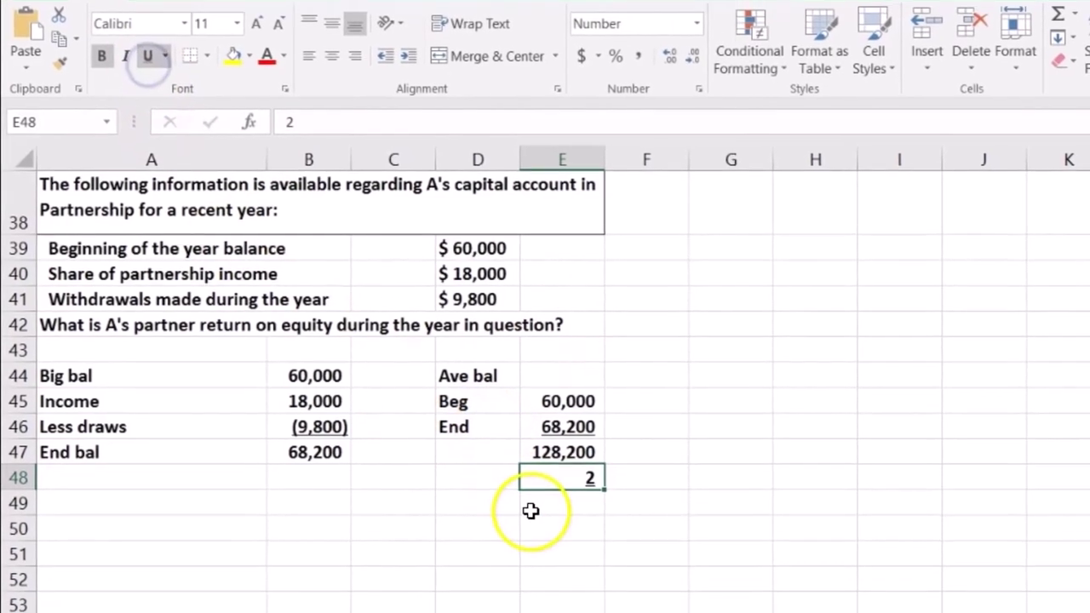
# - Calculate the average balance in E49 with the formula =E47/E48
pyautogui.click(535, 567)
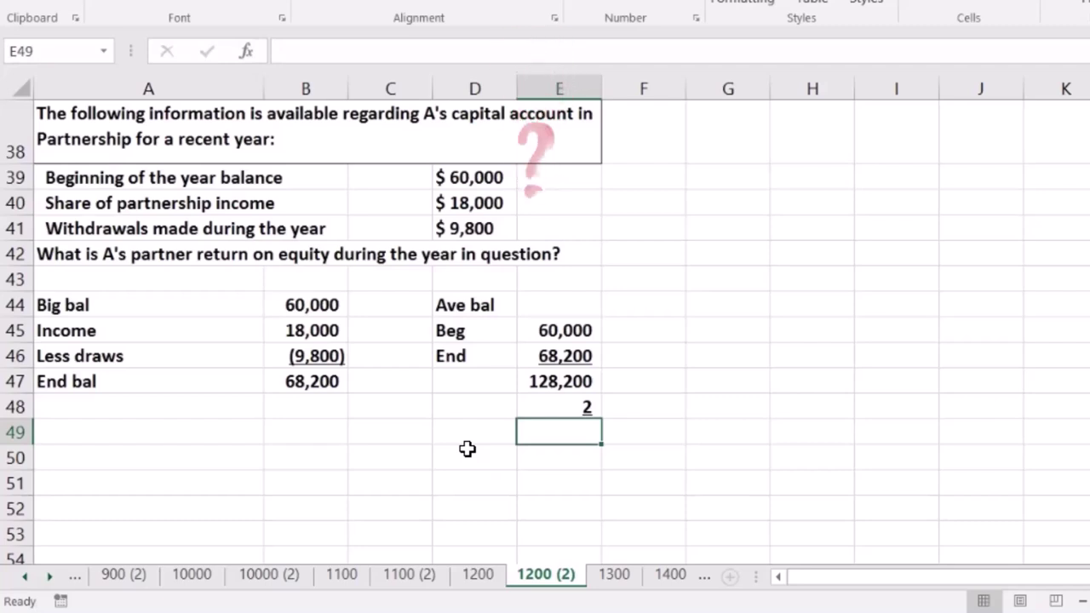
pyautogui.click(545, 383)
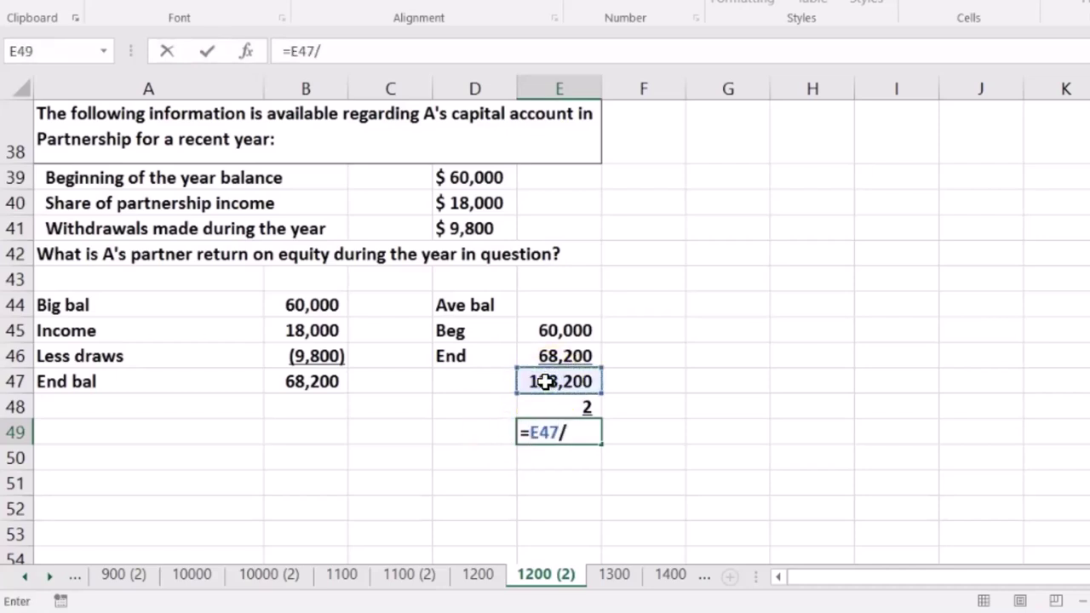
pyautogui.click(547, 407)
pyautogui.press('Return')
pyautogui.press('Up')
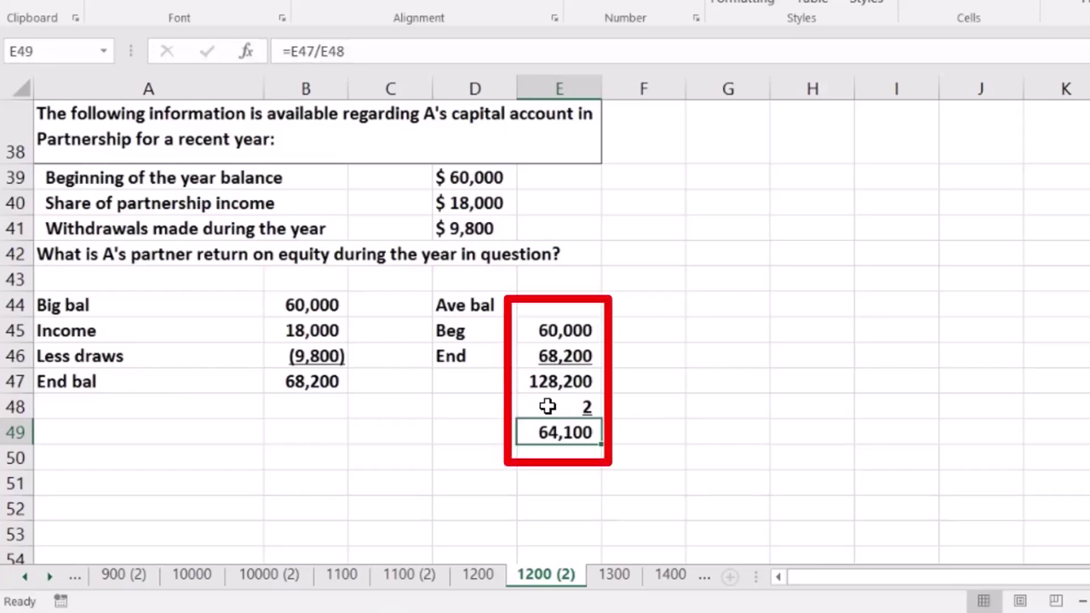
# - Label G45 "Income" and link H45 to the income amount in B45
pyautogui.click(533, 423)
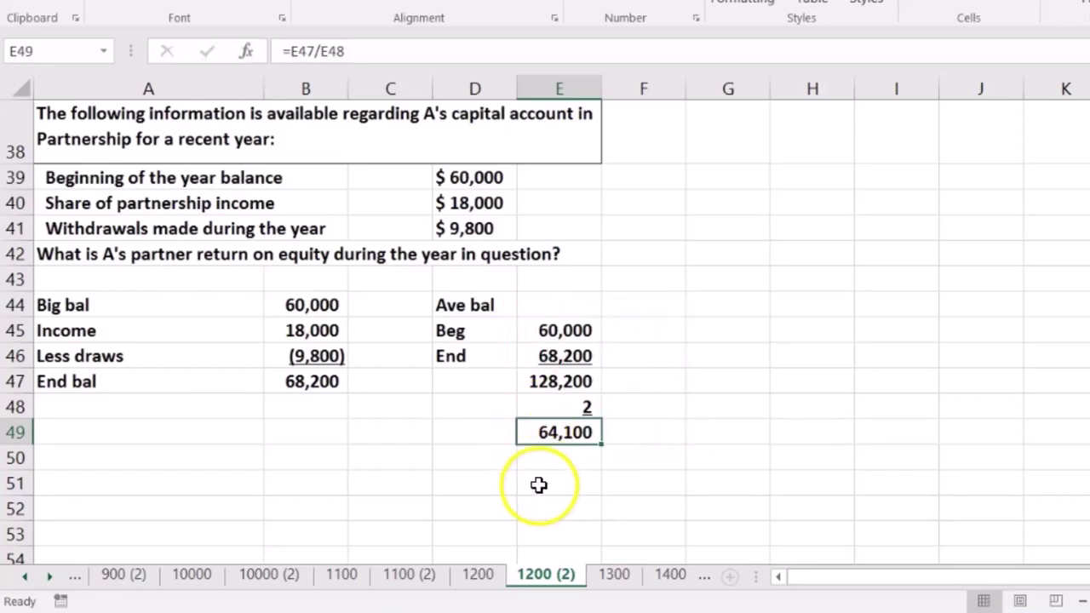
pyautogui.click(729, 326)
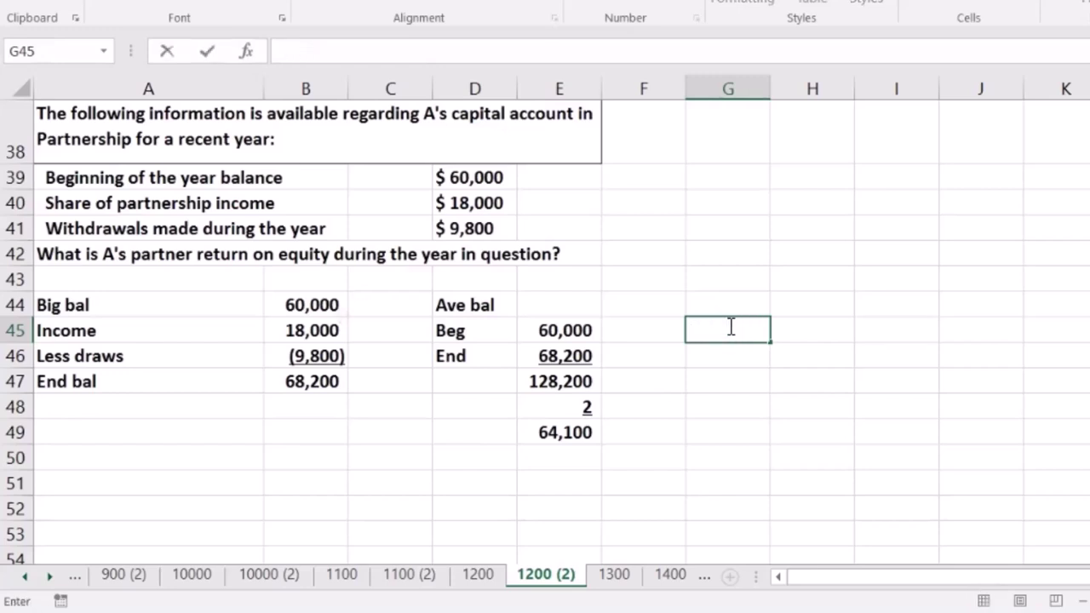
pyautogui.press('Tab')
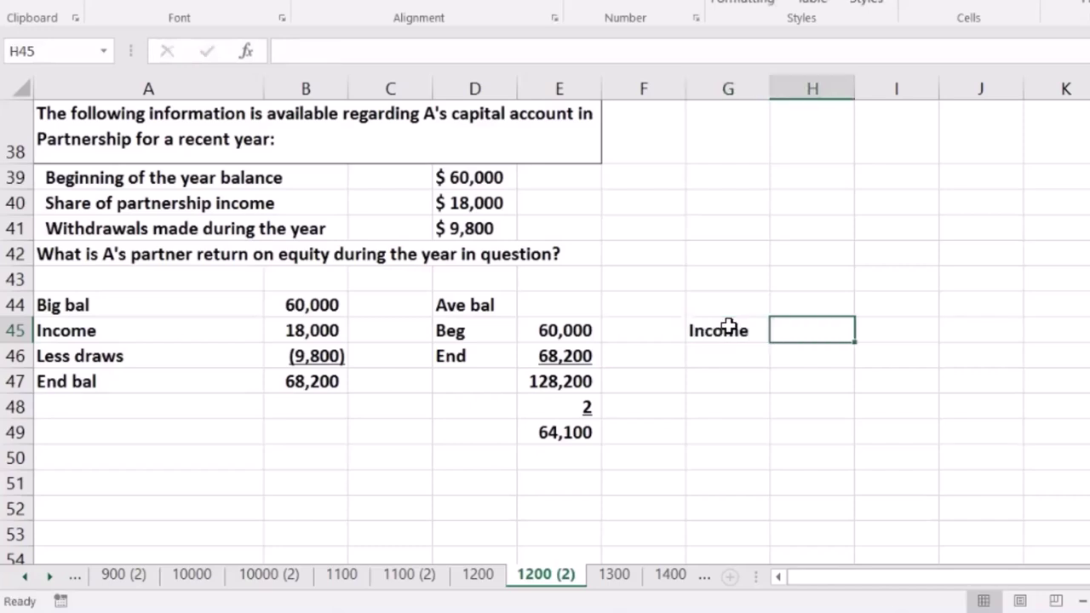
pyautogui.click(316, 329)
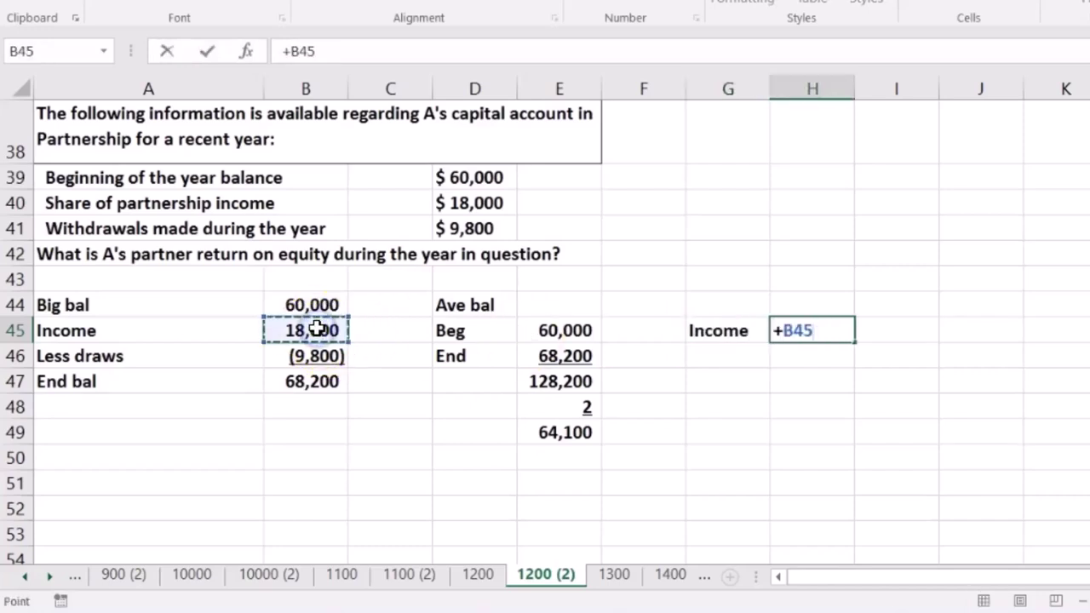
pyautogui.press('Return')
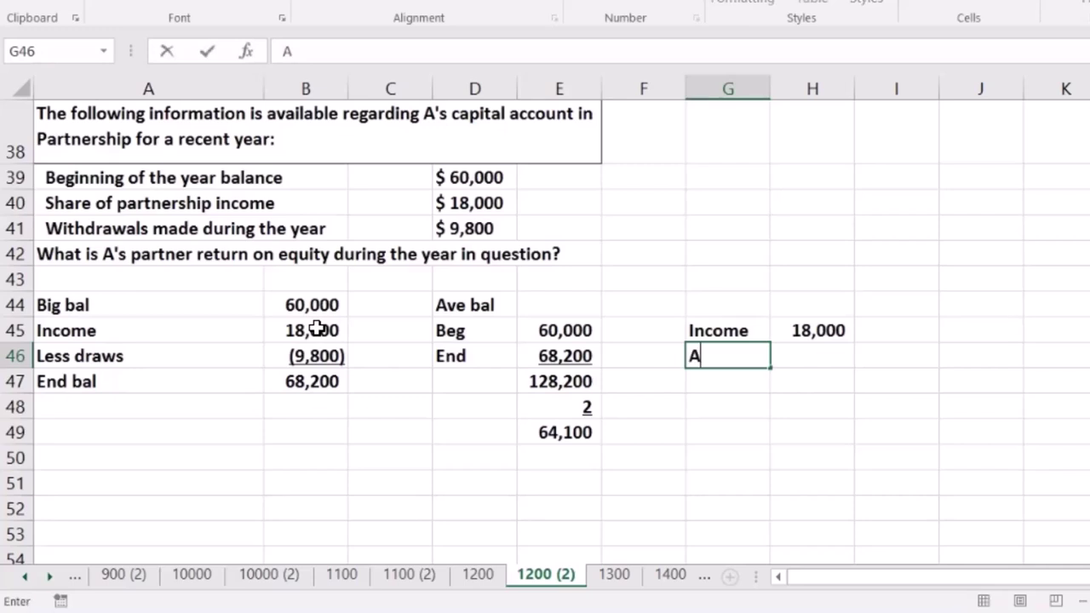
# - Label G46 "Ave bal" and link H46 to the average balance in E49
pyautogui.press('Tab')
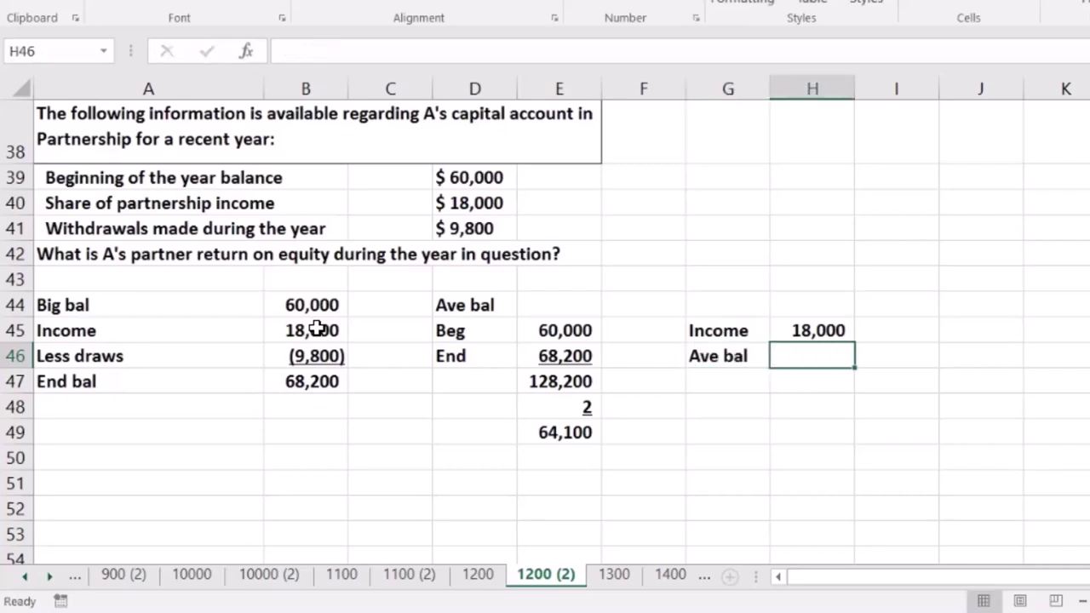
pyautogui.write('+')
pyautogui.press('Down')
pyautogui.press('Down')
pyautogui.press('Left')
pyautogui.press('Left')
pyautogui.press('Left')
pyautogui.press('Down')
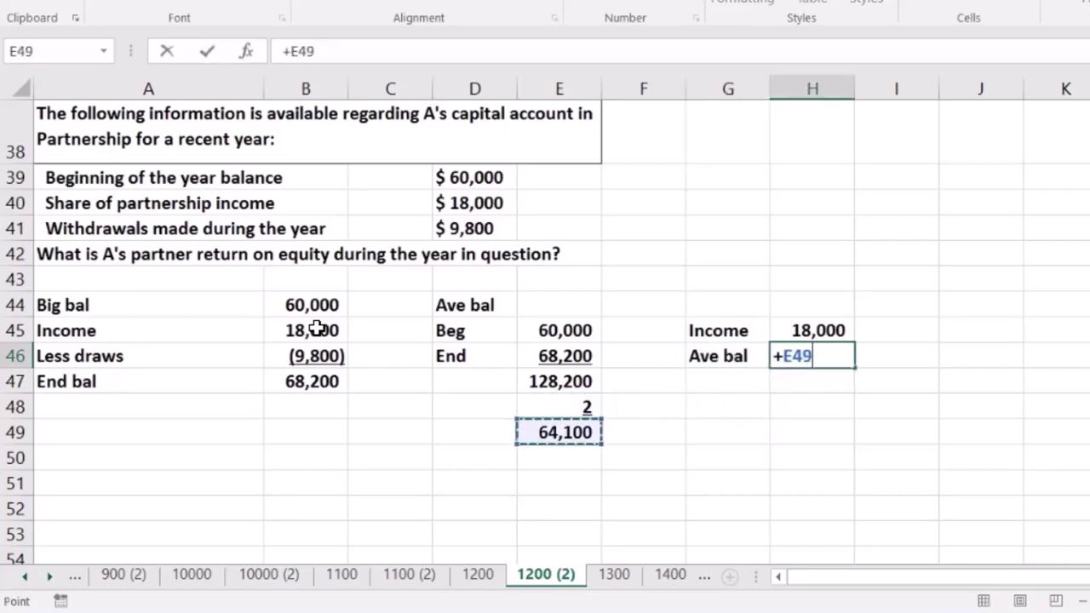
pyautogui.press('Return')
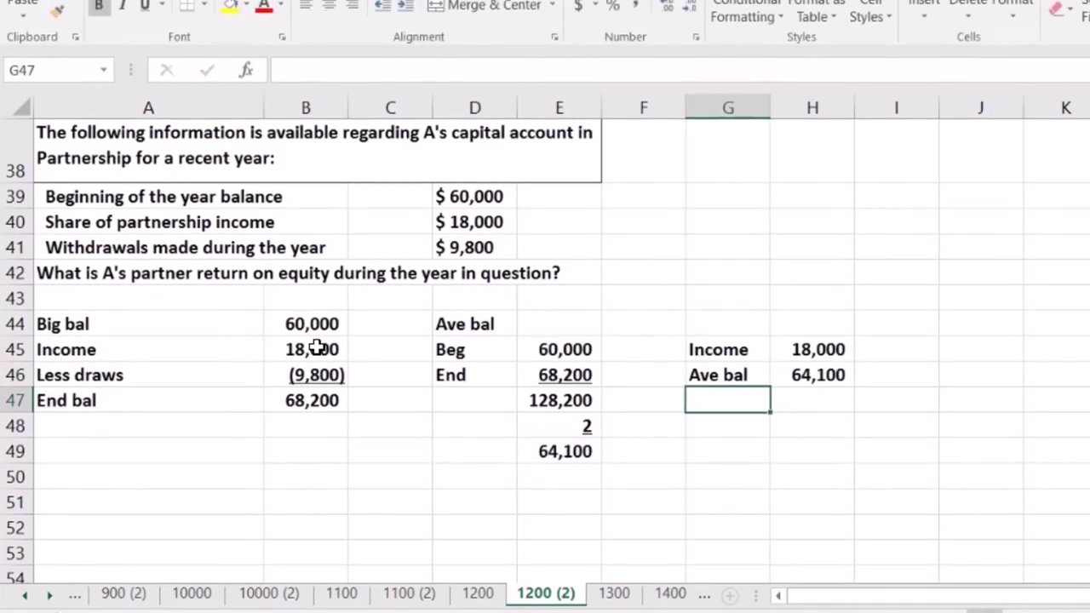
# - Underline the average balance in H46 and calculate the return on equity in H47 with =H45/H46
pyautogui.press('Up')
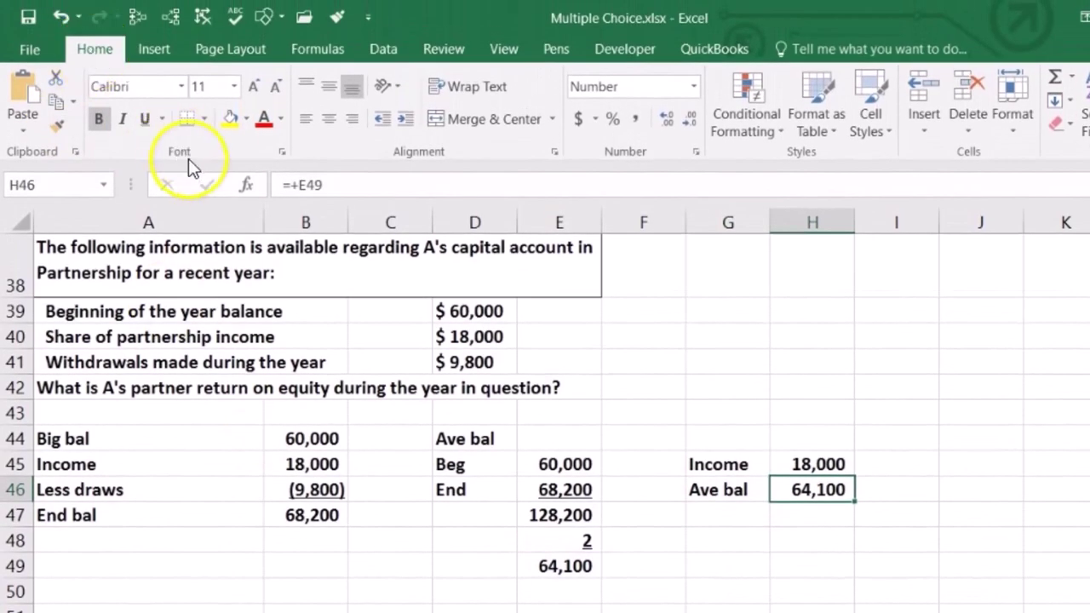
pyautogui.press('Return')
pyautogui.write('=')
pyautogui.click(835, 452)
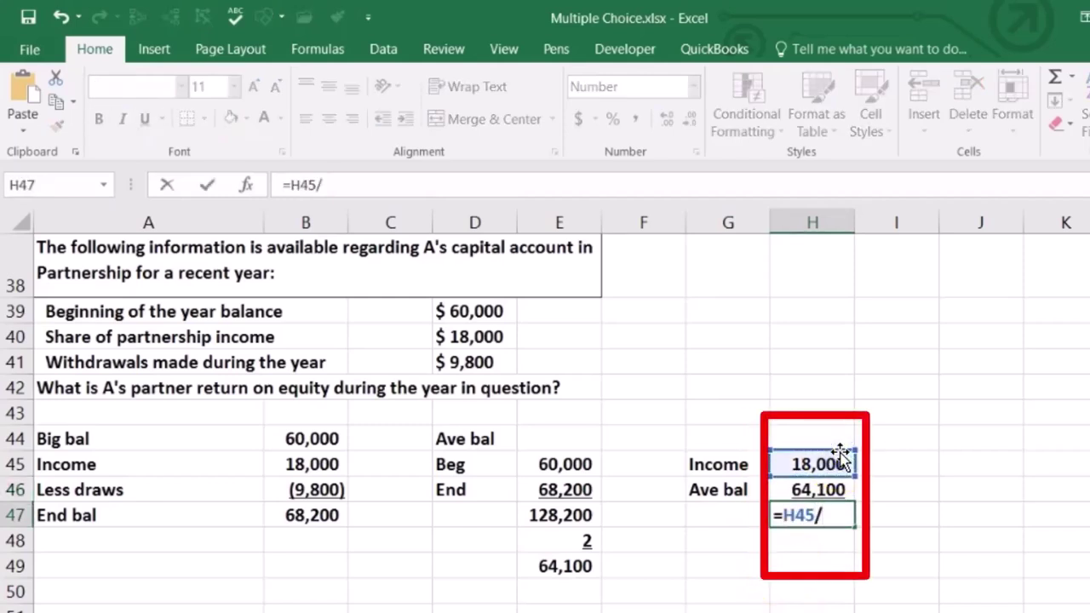
pyautogui.click(819, 490)
pyautogui.press('Return')
# - Extend the return in H47 to four decimals, and format it as a percentage with more decimal places
pyautogui.press('Up')
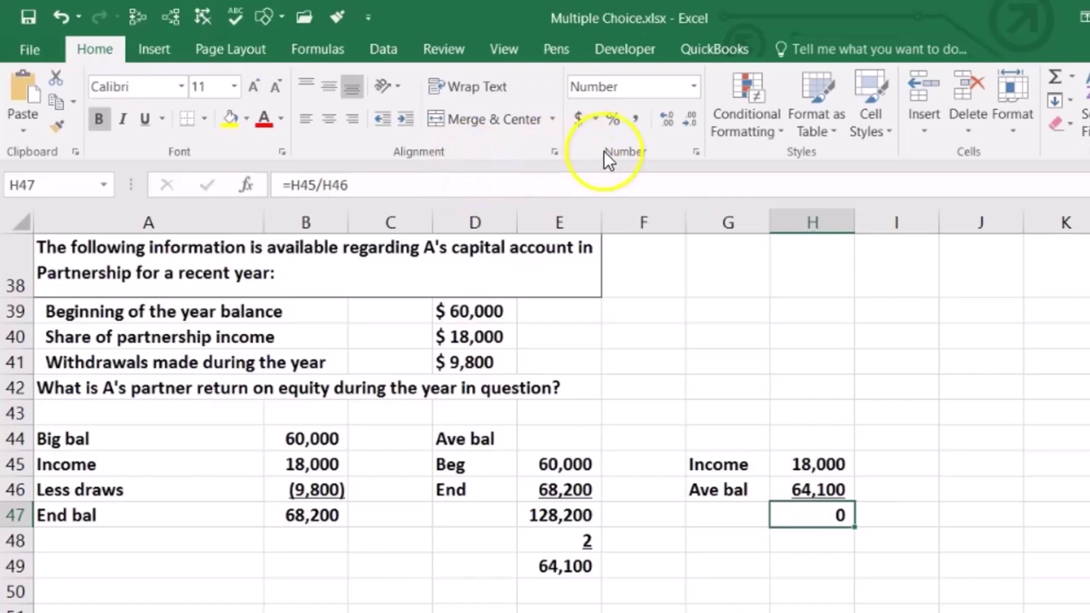
pyautogui.click(672, 120)
pyautogui.click(672, 120)
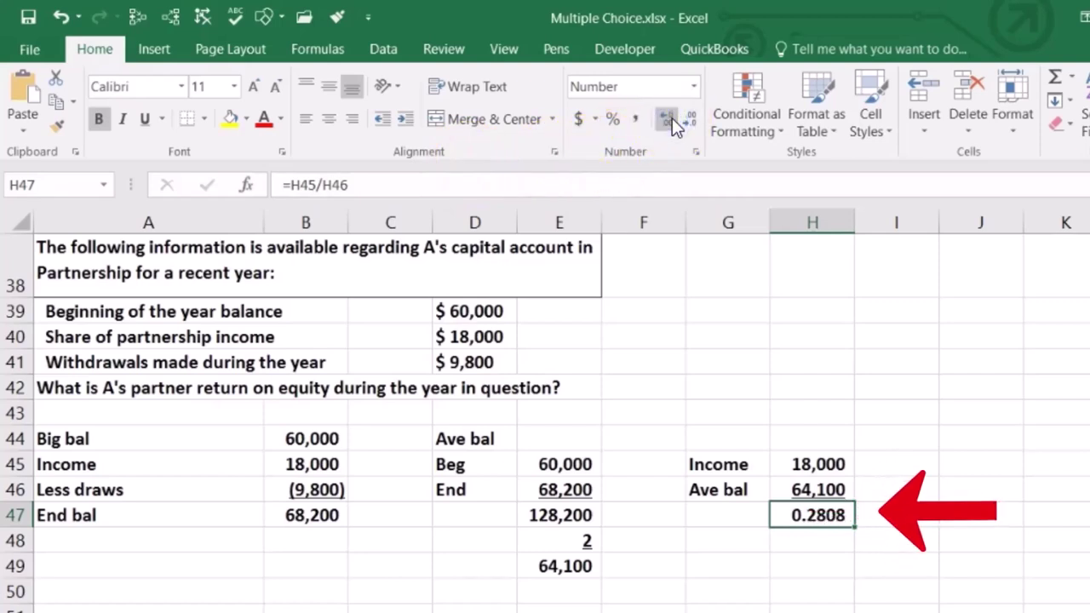
pyautogui.click(611, 119)
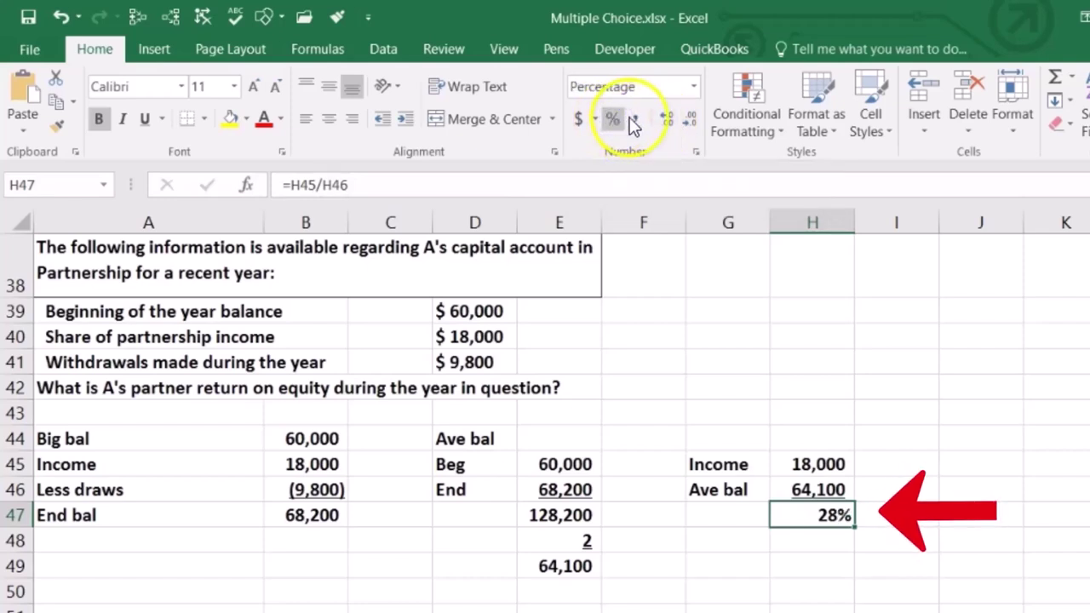
pyautogui.click(667, 119)
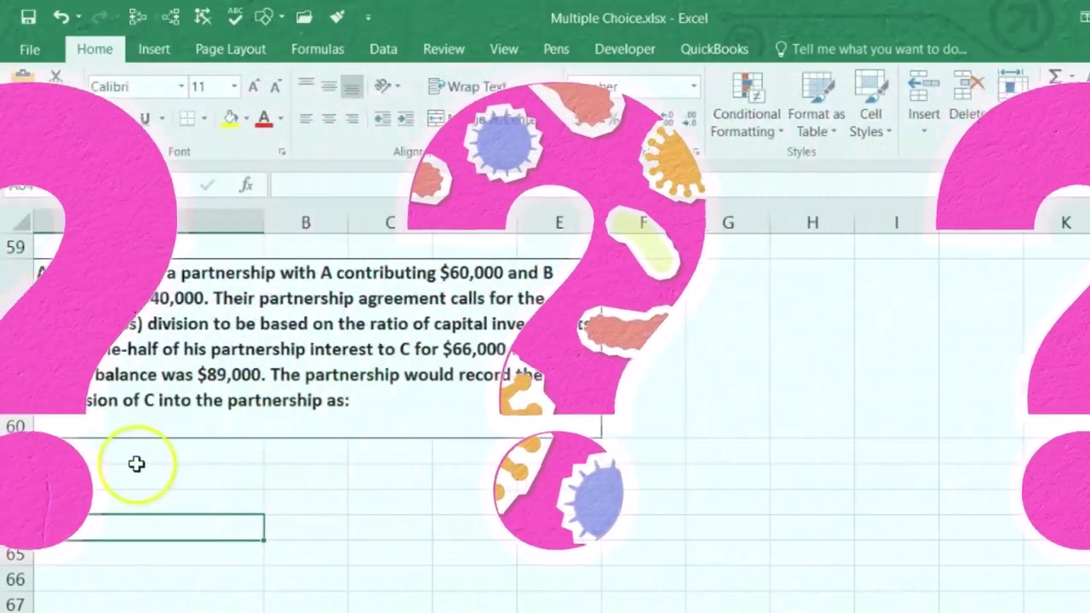
# - Label A62 "A capital" and enter half of A's capital balance in B62 with =89000/2
pyautogui.click(128, 472)
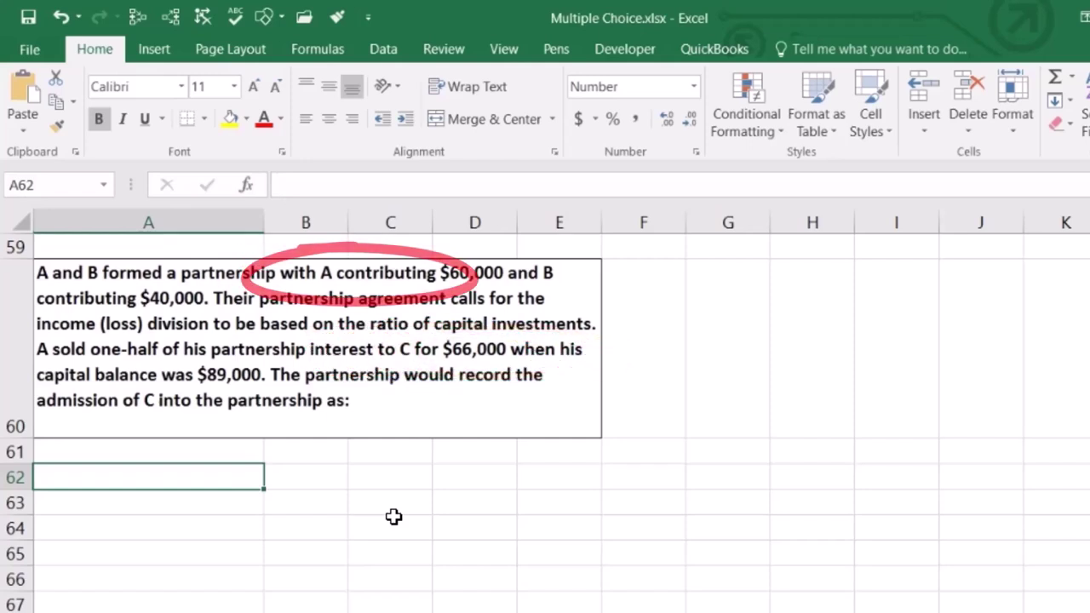
pyautogui.write('A capital')
pyautogui.press('Tab')
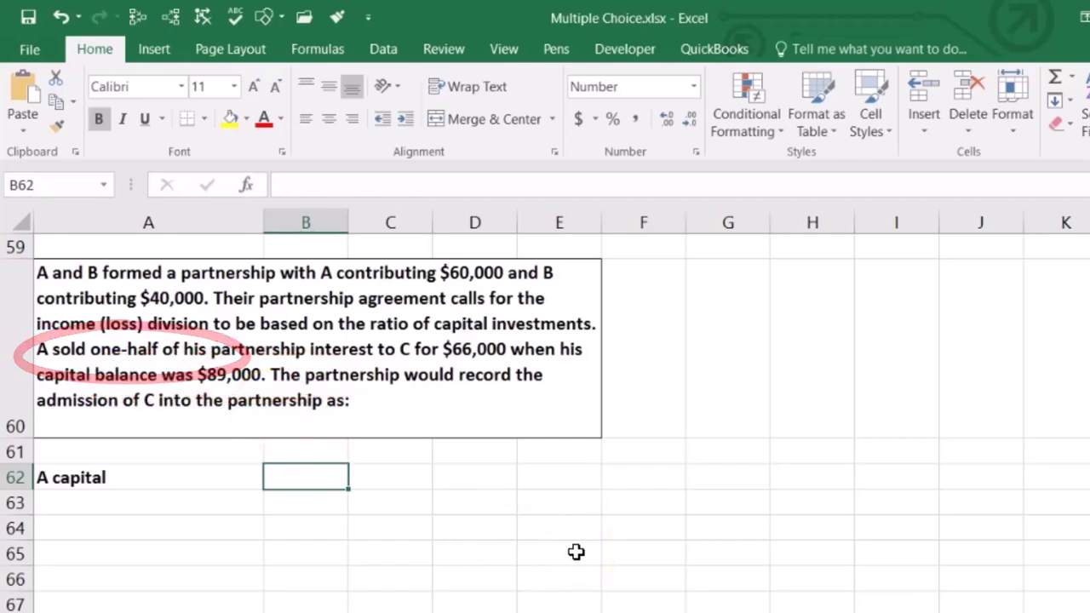
pyautogui.write('=')
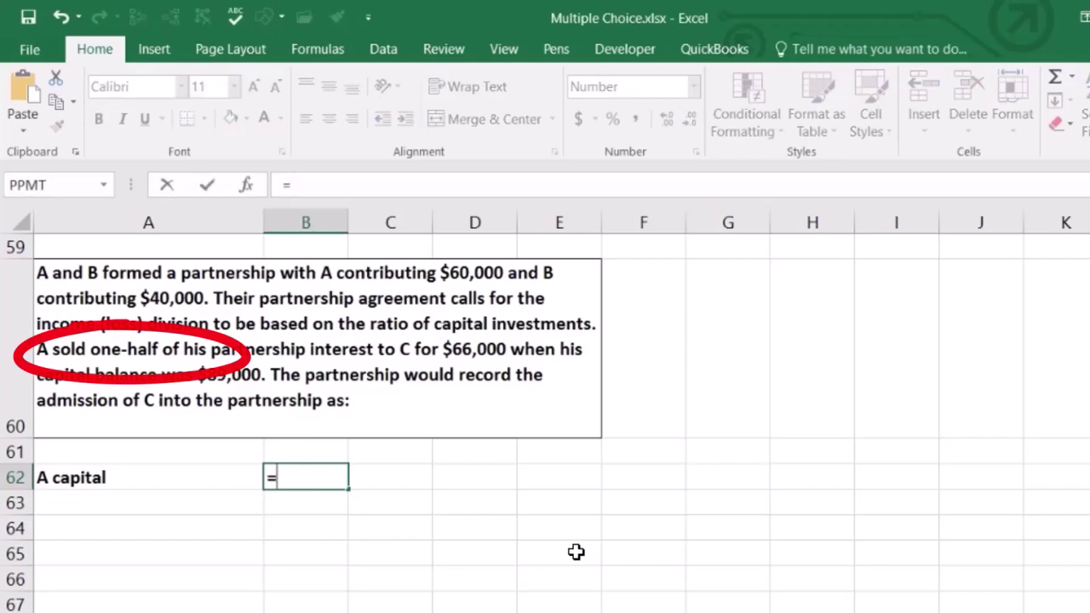
pyautogui.write('89000')
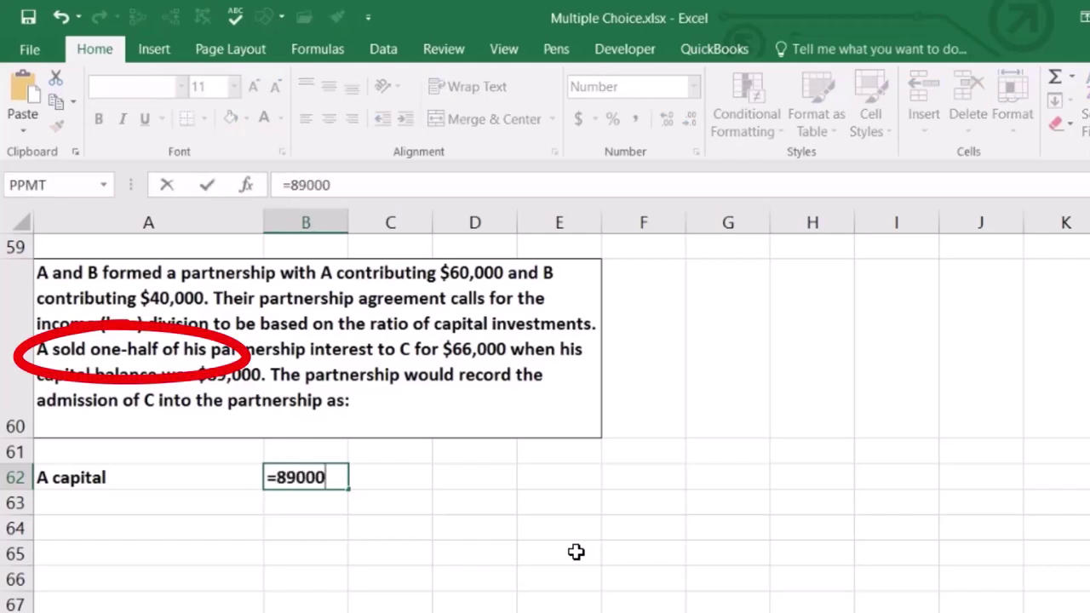
pyautogui.write('/2')
pyautogui.press('Return')
# - Enter the offsetting credit in C63 as the negative of B62
pyautogui.press('Up')
pyautogui.press('Right')
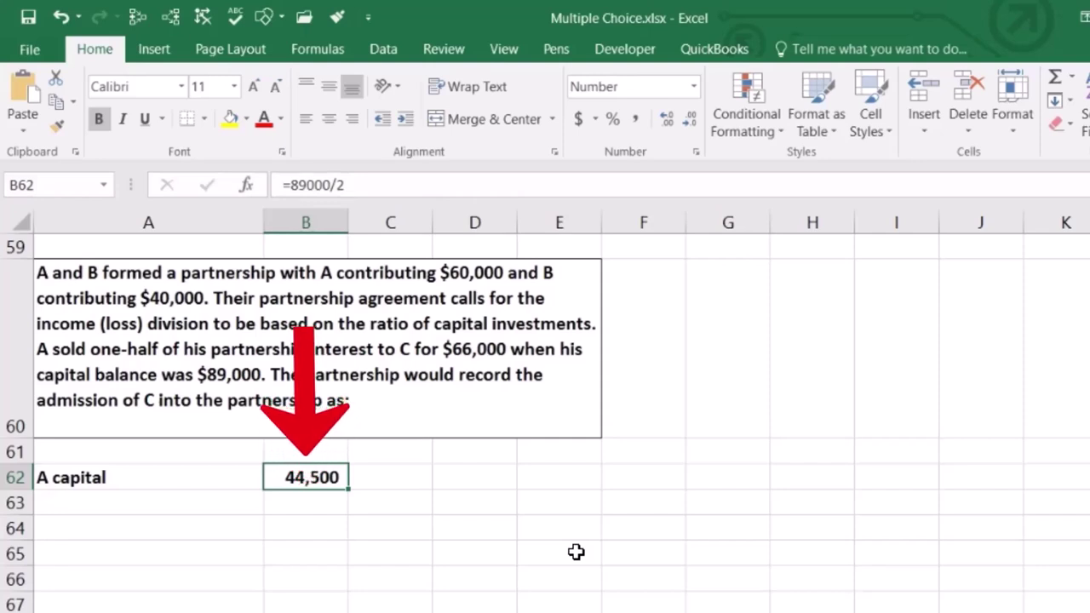
pyautogui.press('Down')
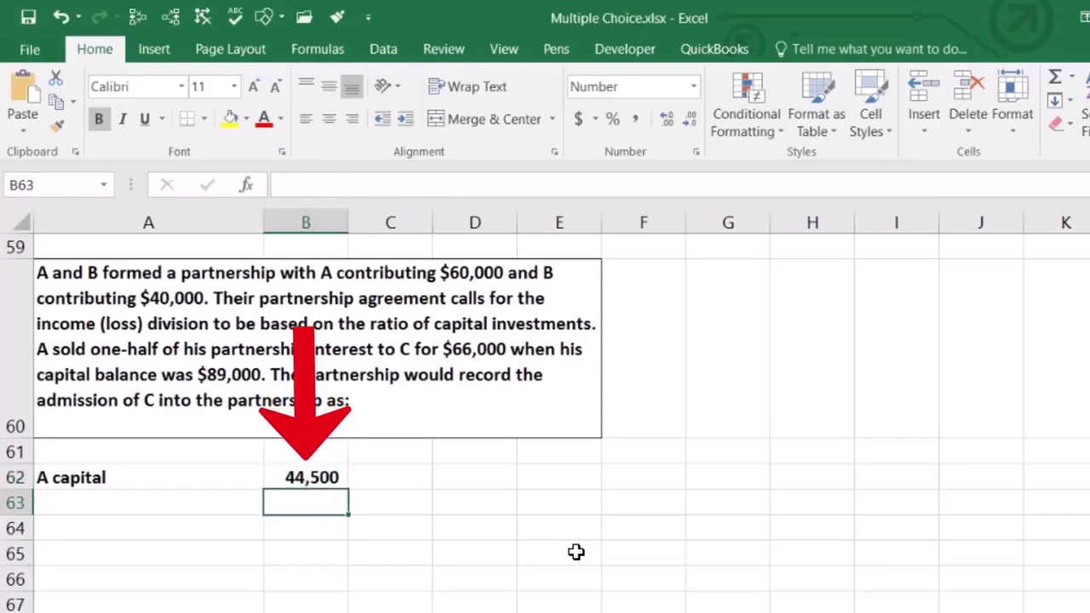
pyautogui.press('Right')
pyautogui.write('-')
pyautogui.press('Left')
pyautogui.press('Up')
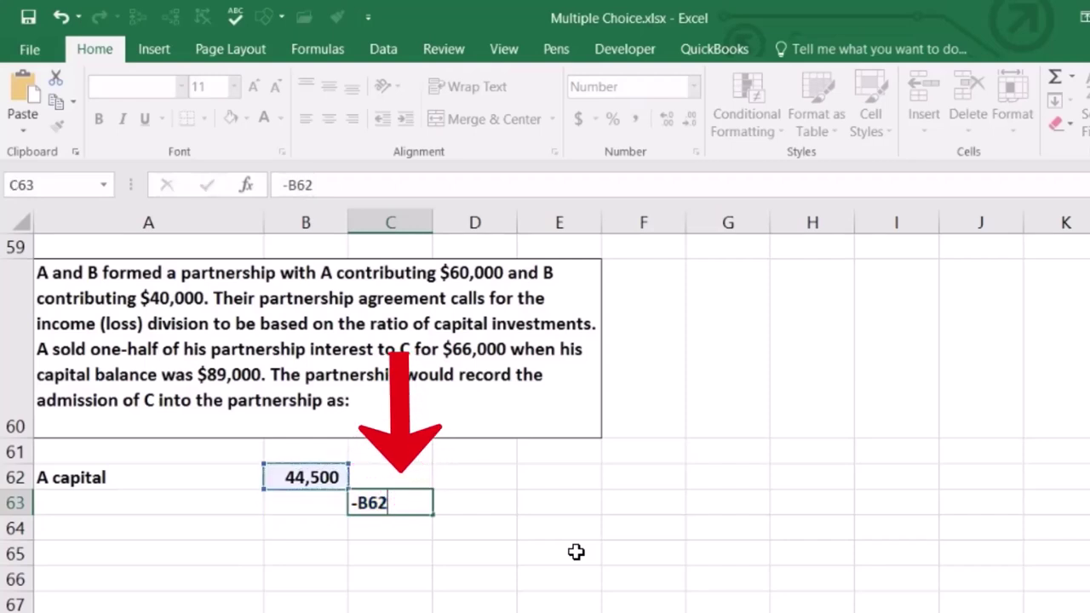
pyautogui.press('Return')
# - Label the credit line in A63 as "C capital"
pyautogui.press('Left')
pyautogui.press('Left')
pyautogui.press('Up')
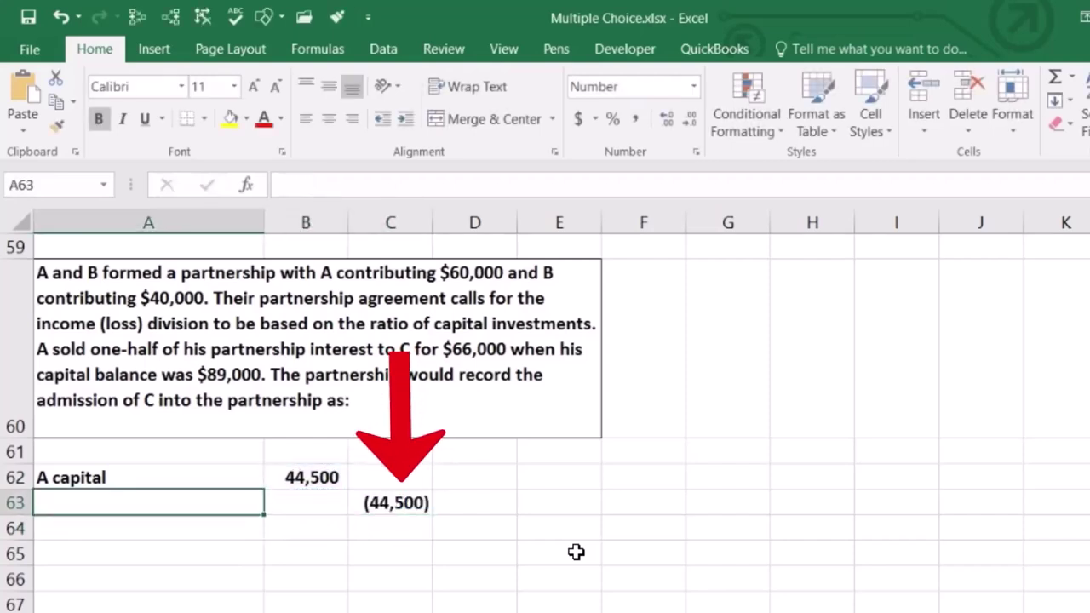
pyautogui.write('C capital')
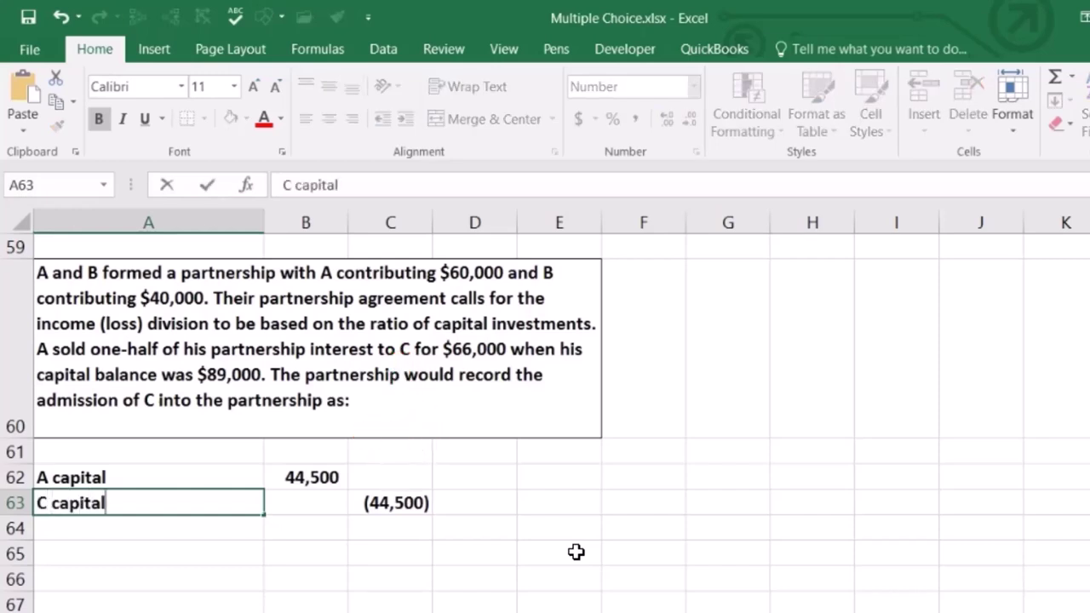
pyautogui.press('Return')
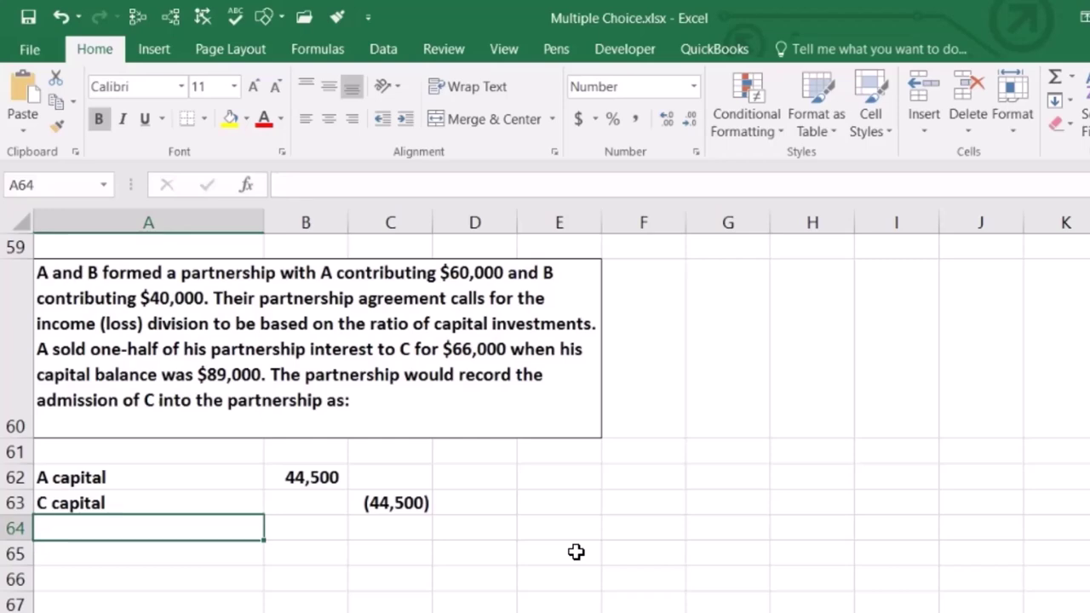
pyautogui.click(475, 503)
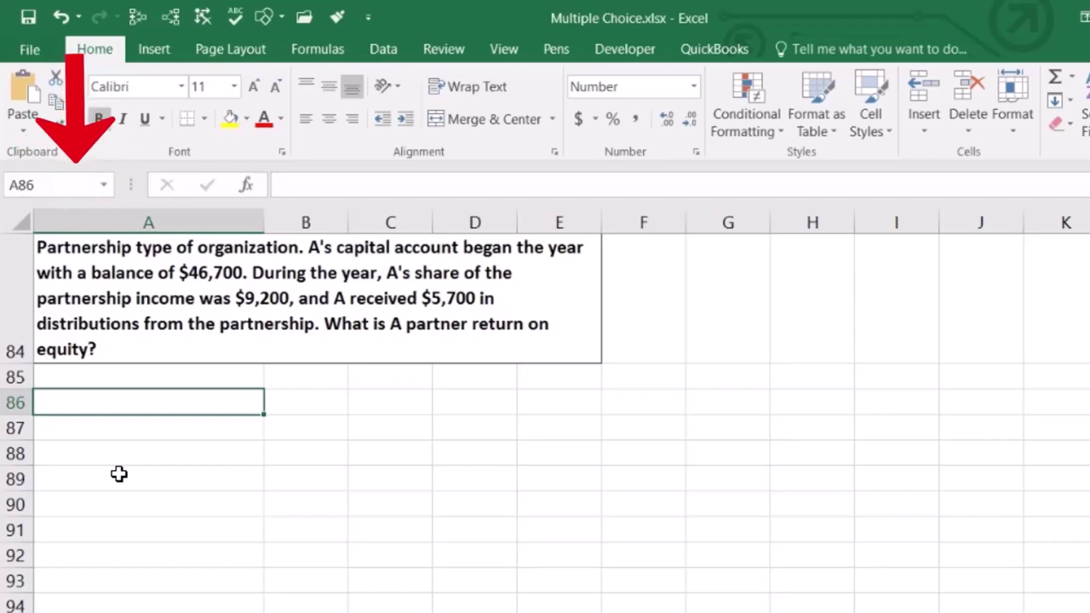
# - Enter "Beg" with 46,700 in row 86 and "Inc" with 9,200 in row 87, using columns A and B
pyautogui.write('B')
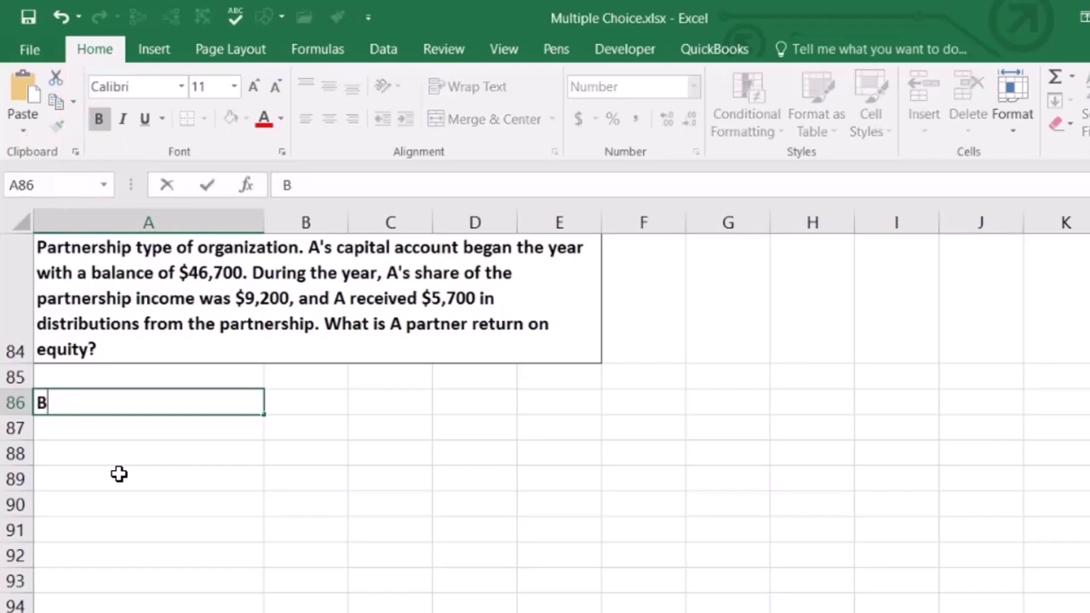
pyautogui.write('ag')
pyautogui.press('Tab')
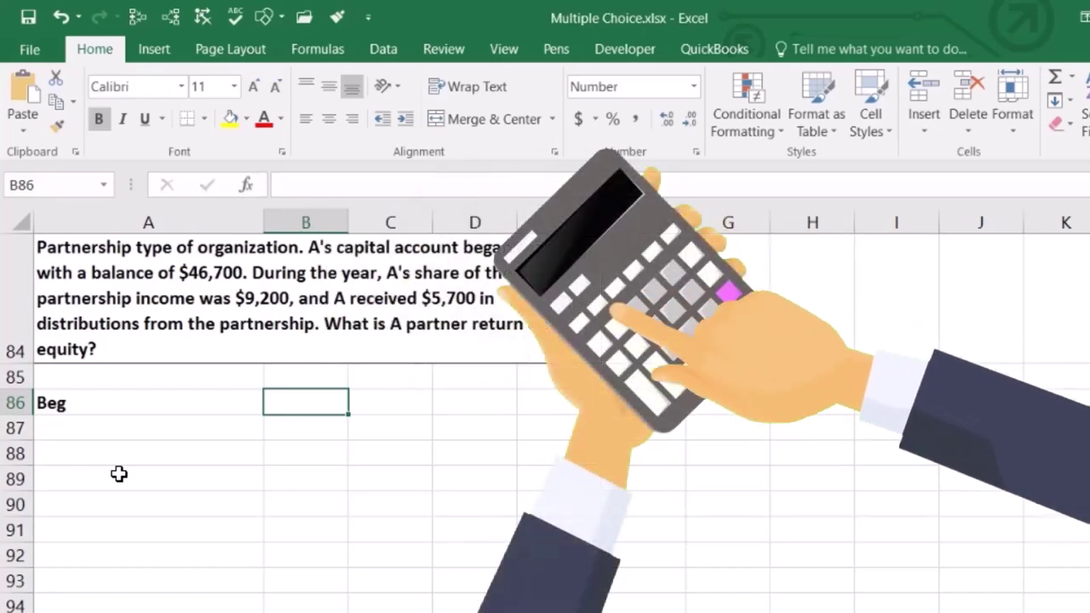
pyautogui.write('46,700')
pyautogui.press('Return')
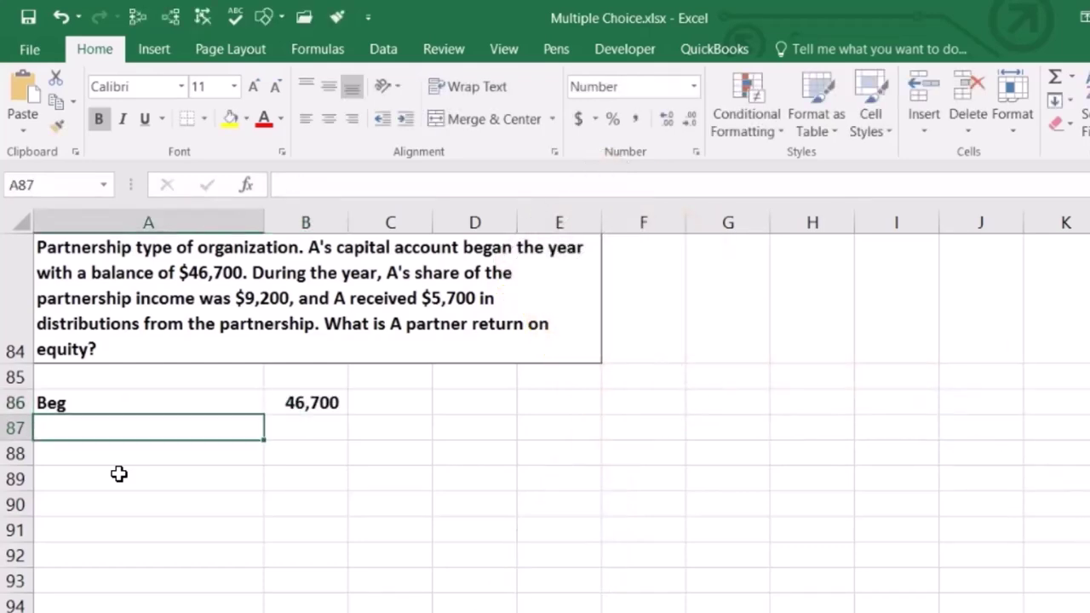
pyautogui.write('Inc')
pyautogui.press('Tab')
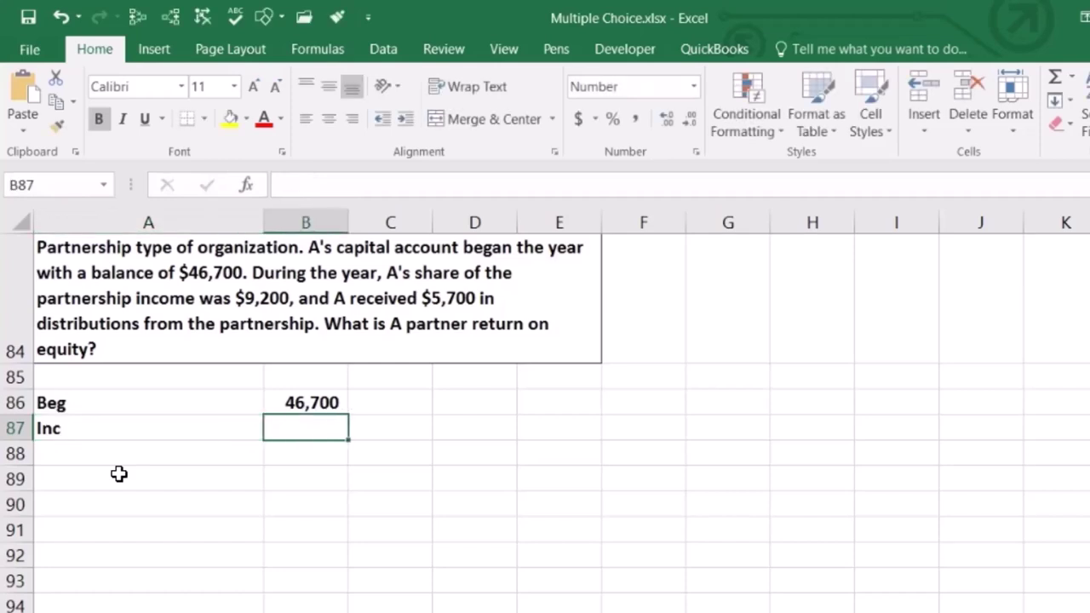
pyautogui.write('9200')
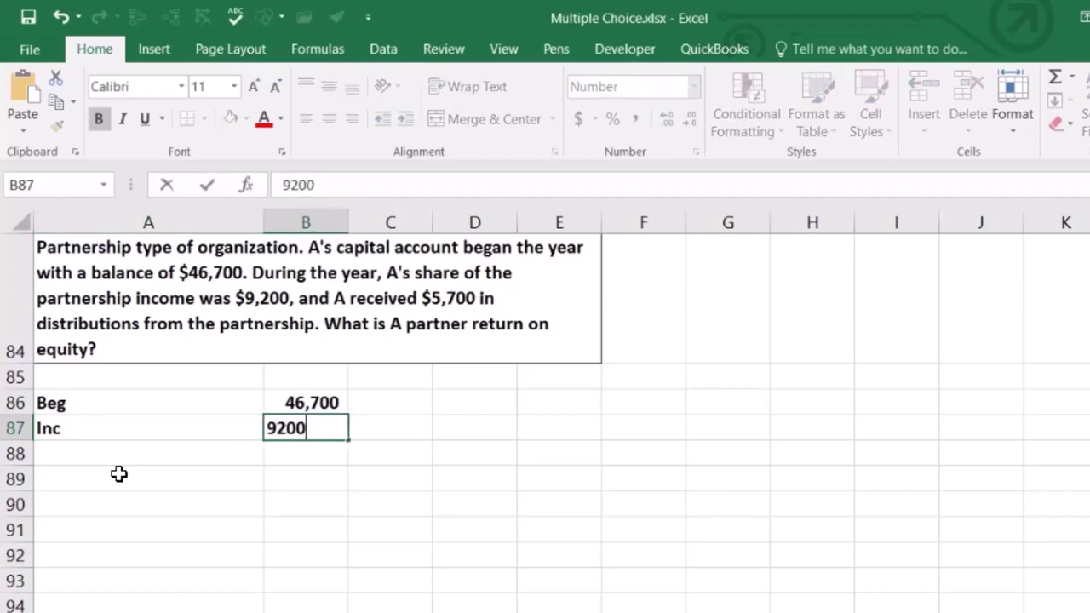
pyautogui.press('Return')
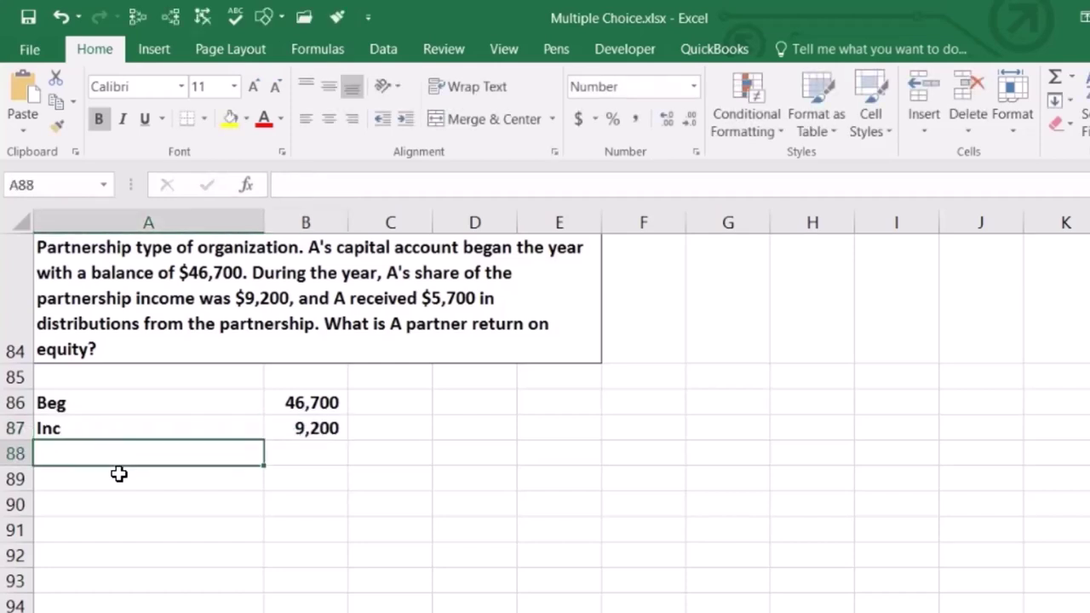
# - Label A88 "Draw" and enter the distributions as -5700 in B88
pyautogui.write('Draw')
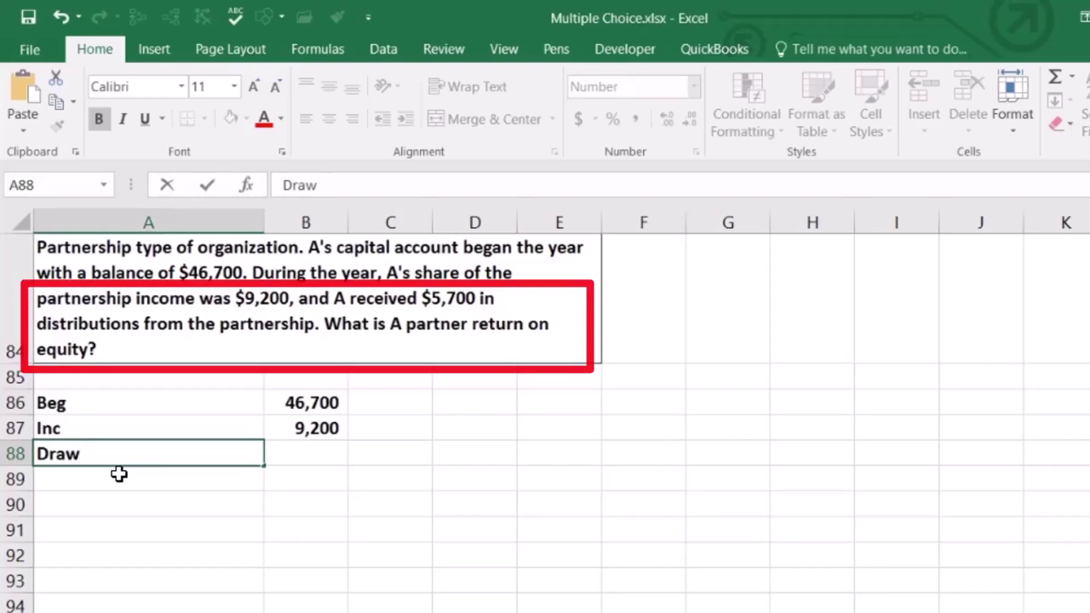
pyautogui.press('Tab')
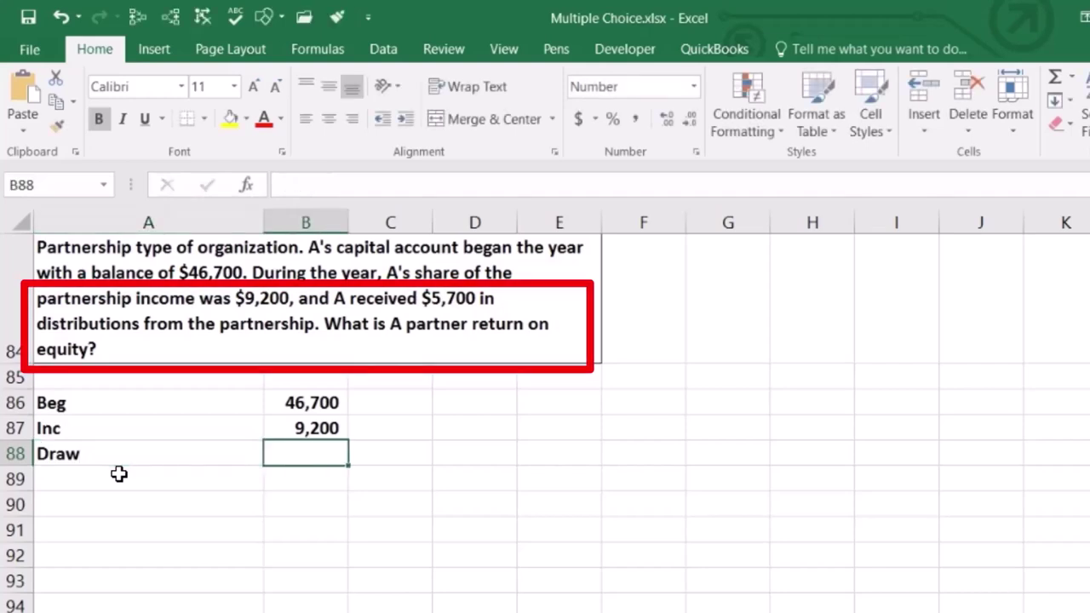
pyautogui.write('-')
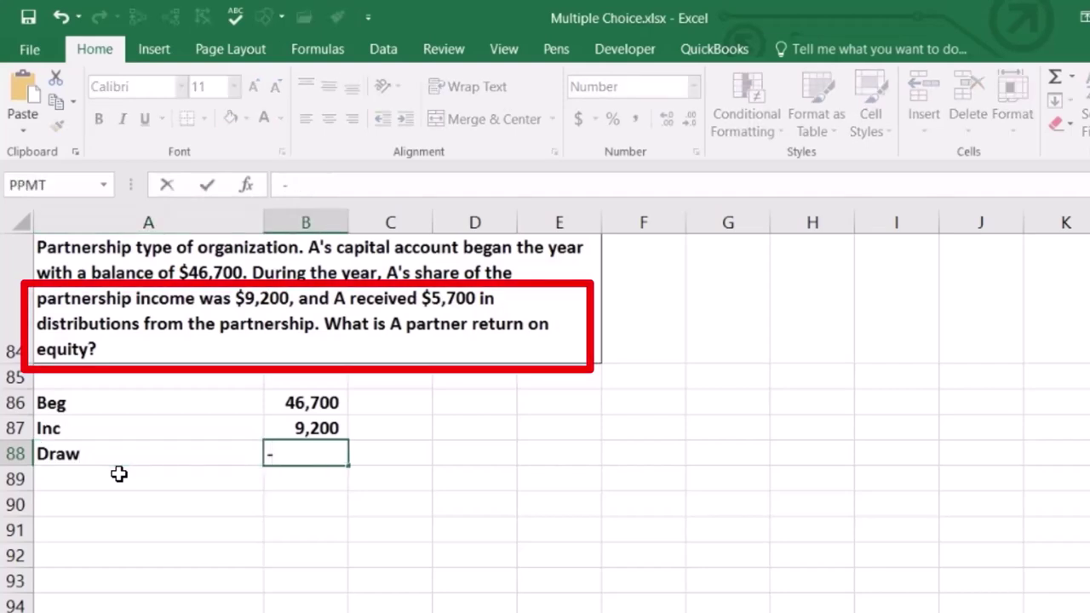
pyautogui.write('5700')
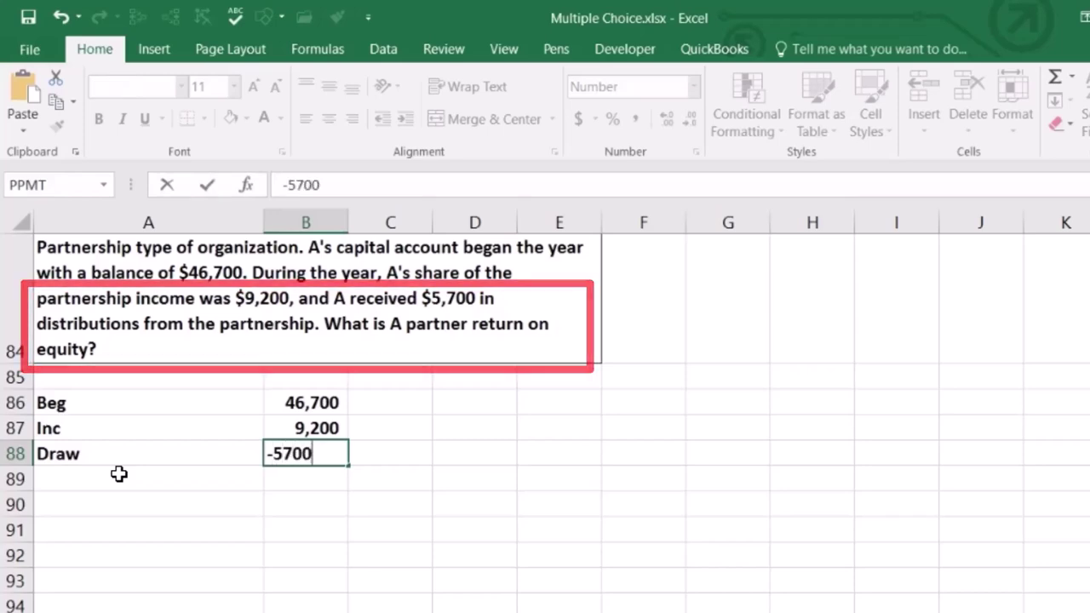
pyautogui.press('Return')
# - Switch to Calculator and compute 46700 + 9200 - 5700 for A's ending capital
pyautogui.press('XF86Calculator')
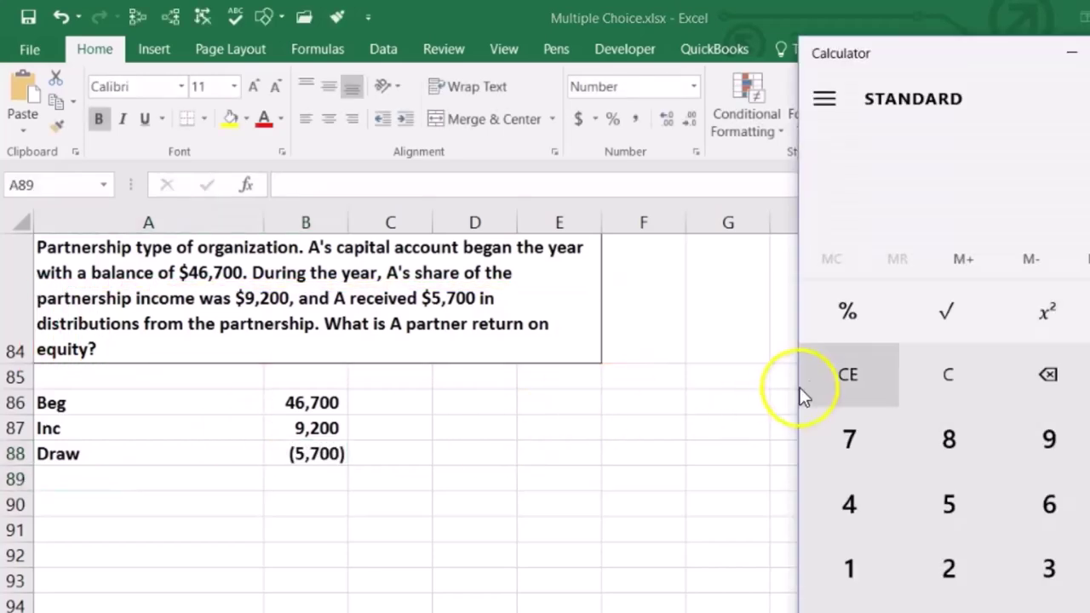
pyautogui.moveTo(915, 29); pyautogui.dragTo(610, 75)
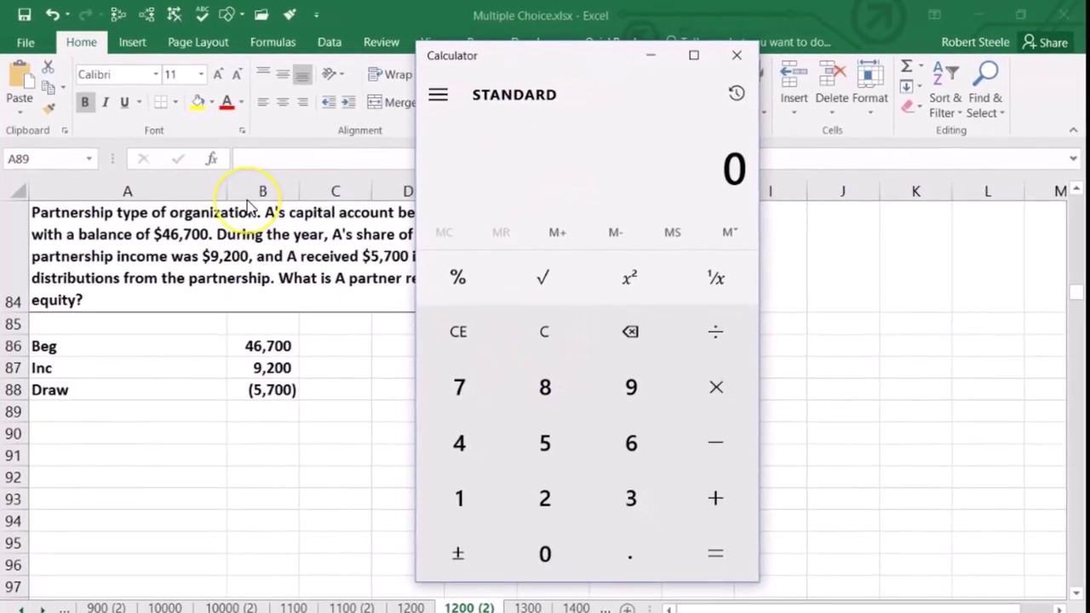
pyautogui.write('46700')
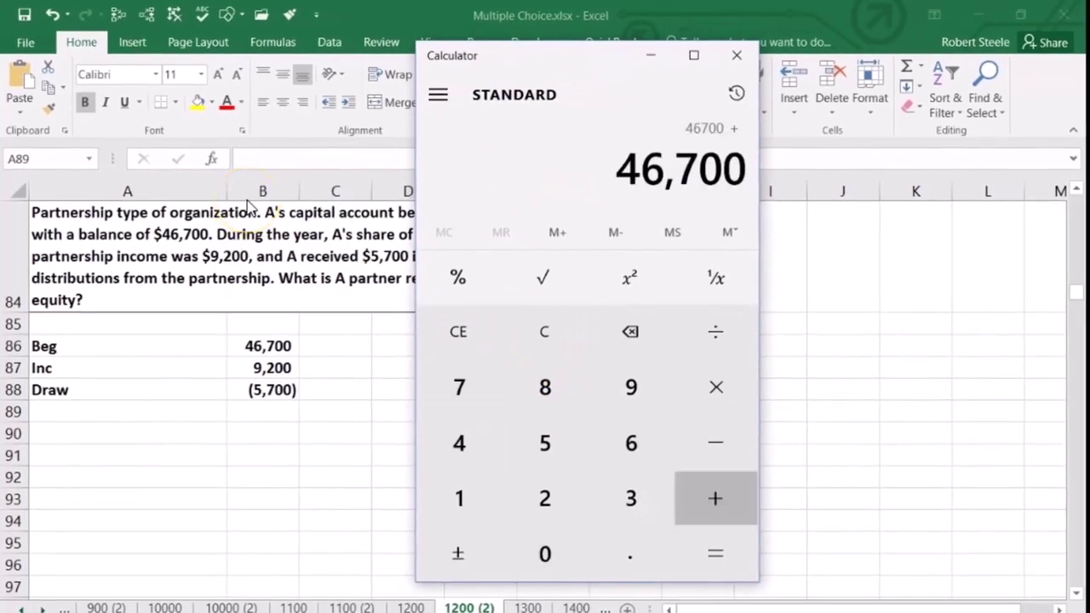
pyautogui.write('200-570')
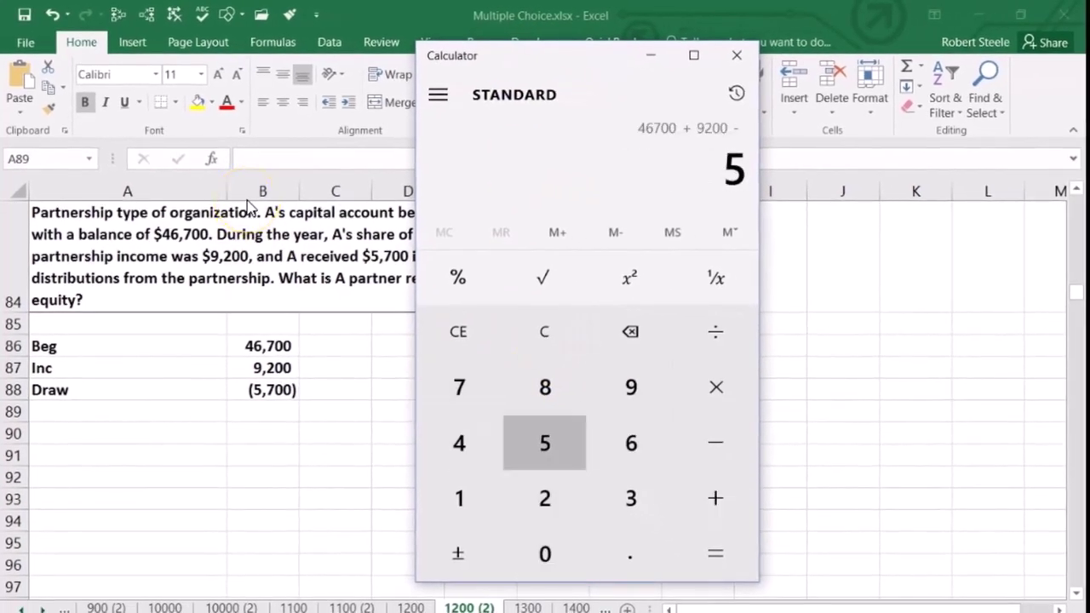
pyautogui.write('0')
pyautogui.press('Return')
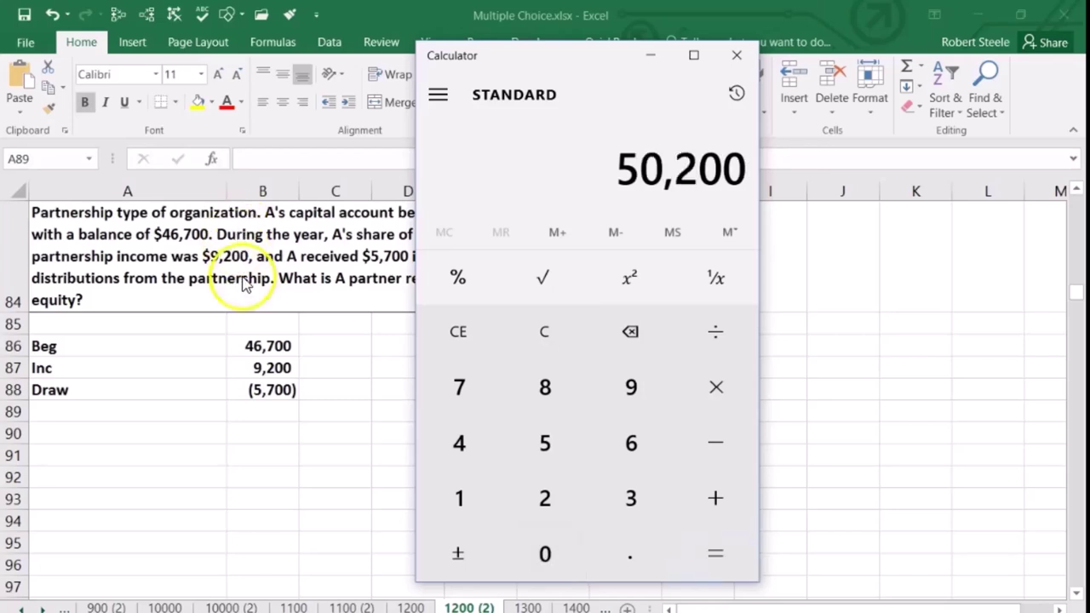
# - Return to Excel, sum B86:B88 in B89, and label that row "End bal" in A89
pyautogui.click(260, 406)
pyautogui.click(255, 409)
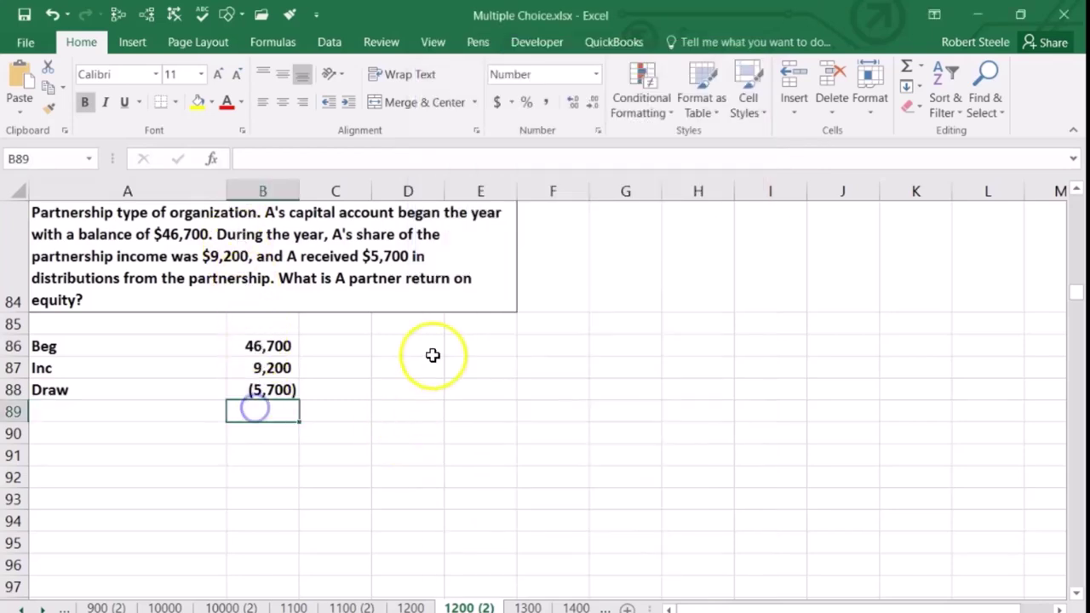
pyautogui.write('=sum(')
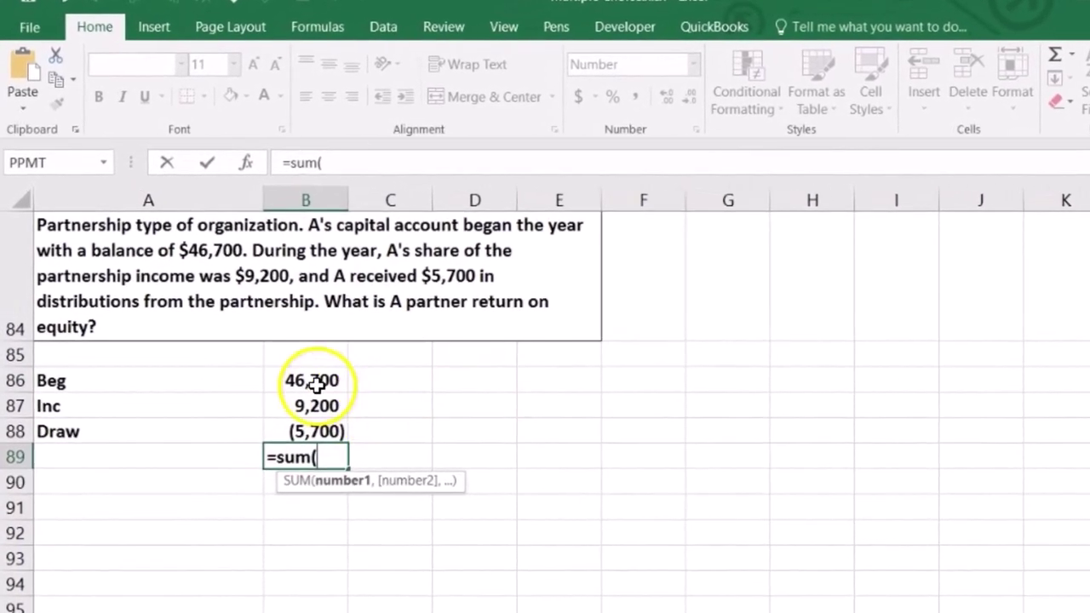
pyautogui.moveTo(316, 385); pyautogui.dragTo(312, 432)
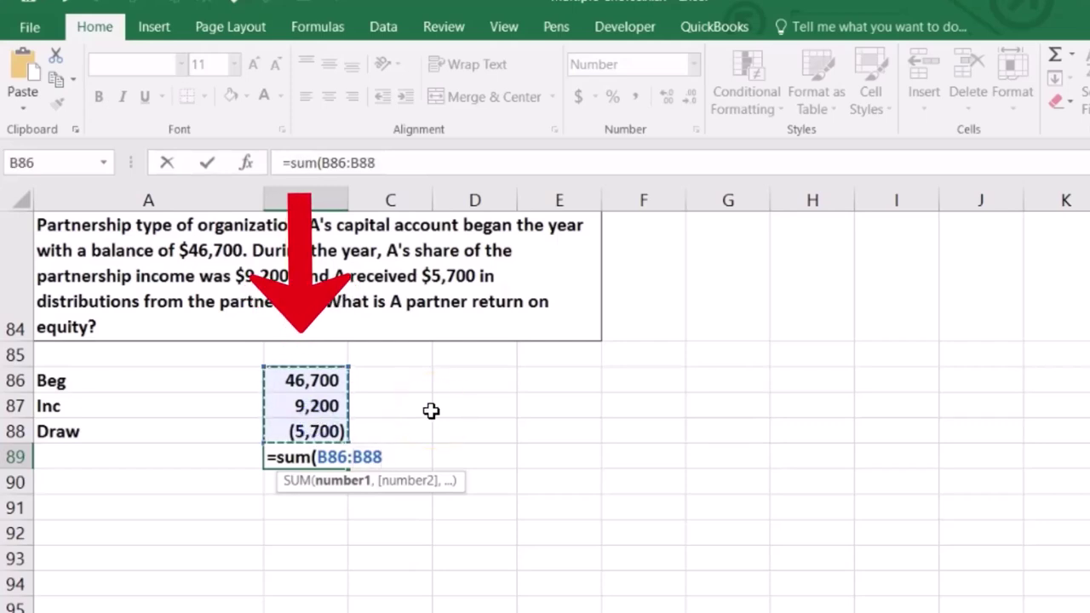
pyautogui.press('Return')
pyautogui.press('Left')
pyautogui.press('Up')
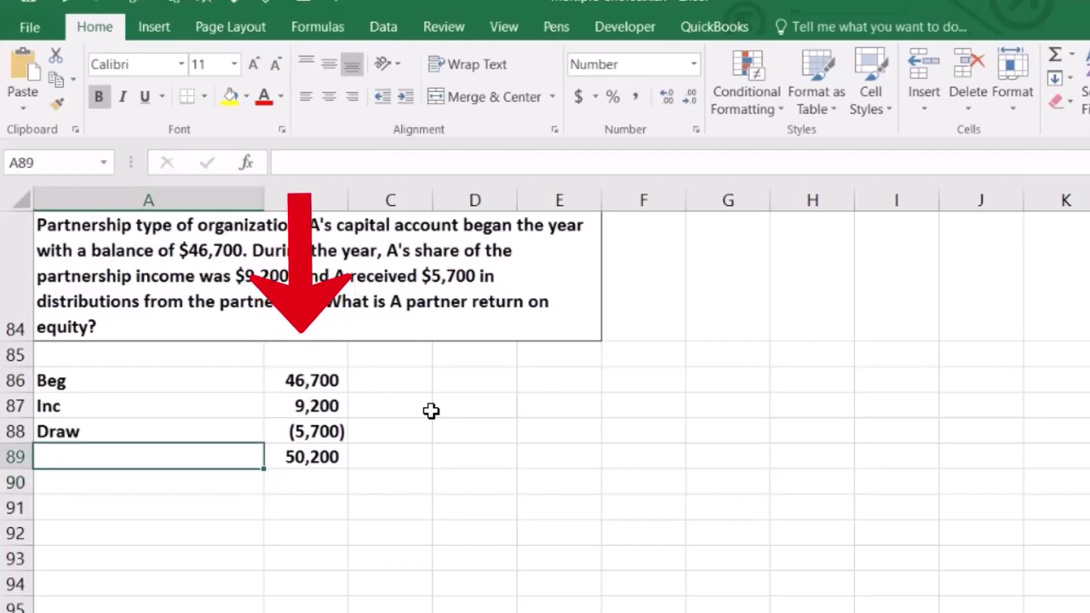
pyautogui.write('End bal')
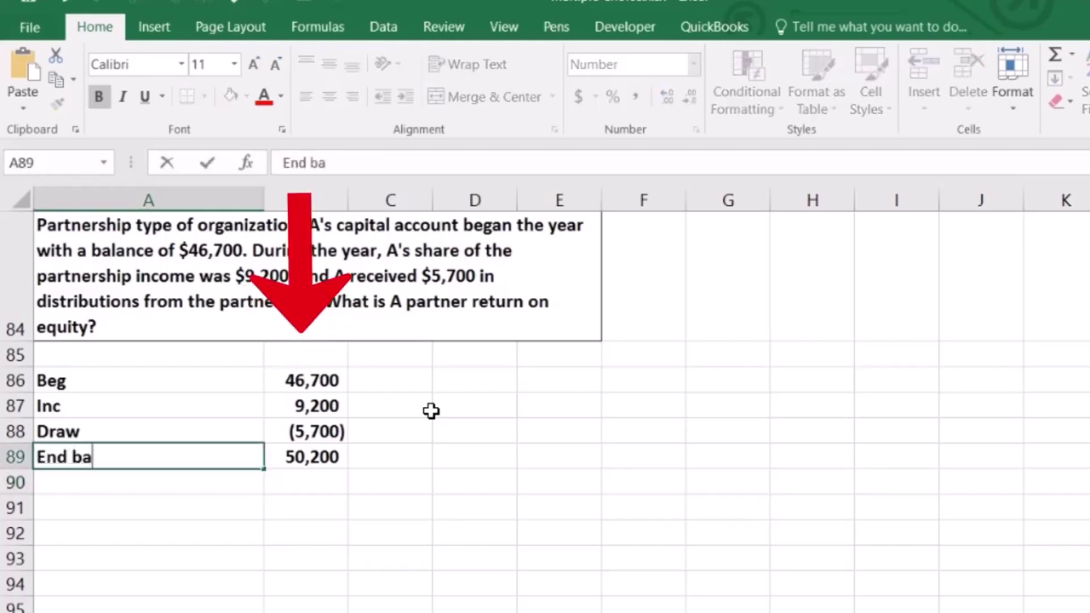
pyautogui.press('Right')
# - Label D86 "Beg" and link E86 to the beginning balance in B86
pyautogui.press('Right')
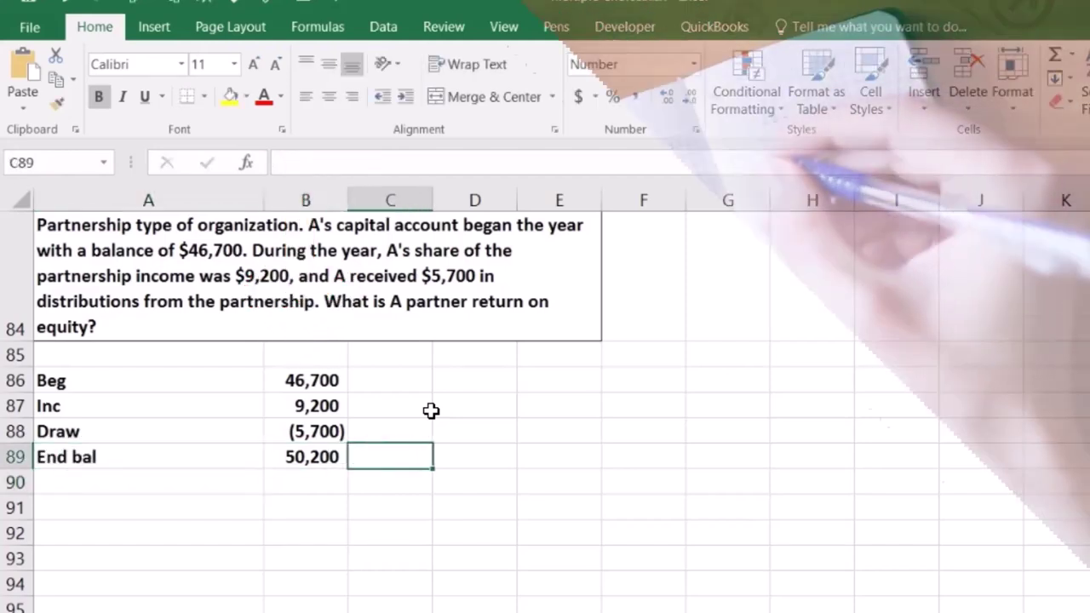
pyautogui.press('Right')
pyautogui.press('Up')
pyautogui.press('Up')
pyautogui.press('Up')
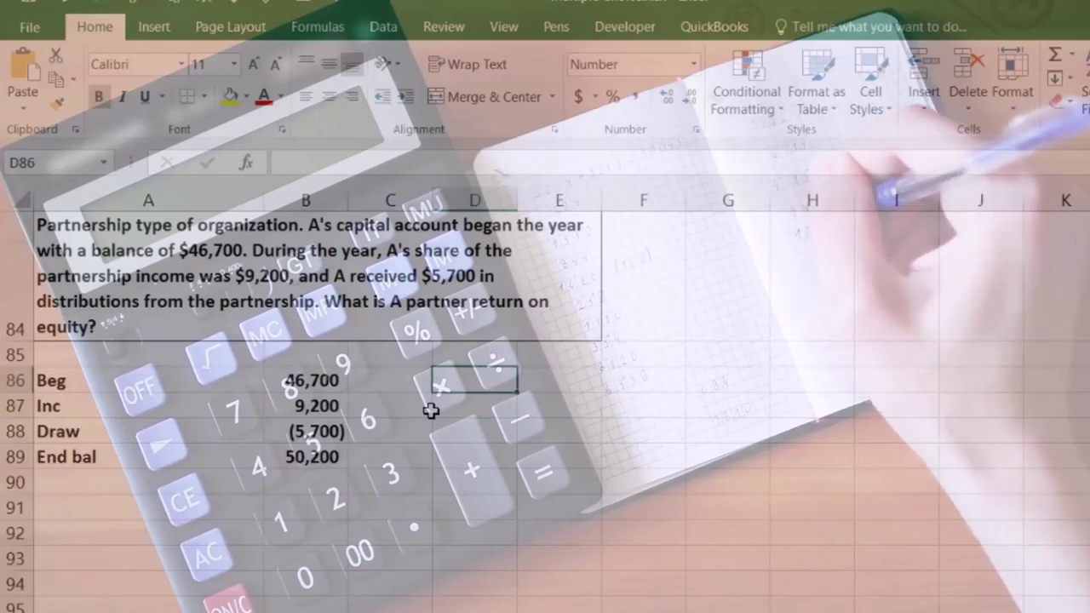
pyautogui.write('Beg')
pyautogui.press('Right')
pyautogui.write('+')
pyautogui.press('Left')
pyautogui.press('Left')
pyautogui.press('Left')
pyautogui.press('Return')
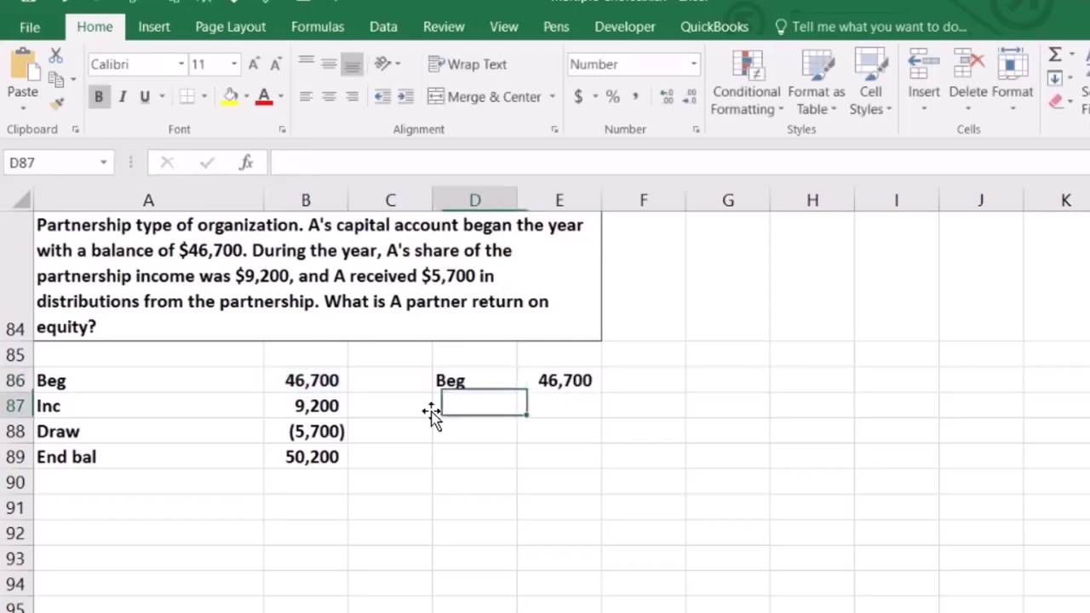
# - Label D87 "Emd" and link E87 to the ending balance in B89, with the amount underlined
pyautogui.write('Emd')
pyautogui.press('Right')
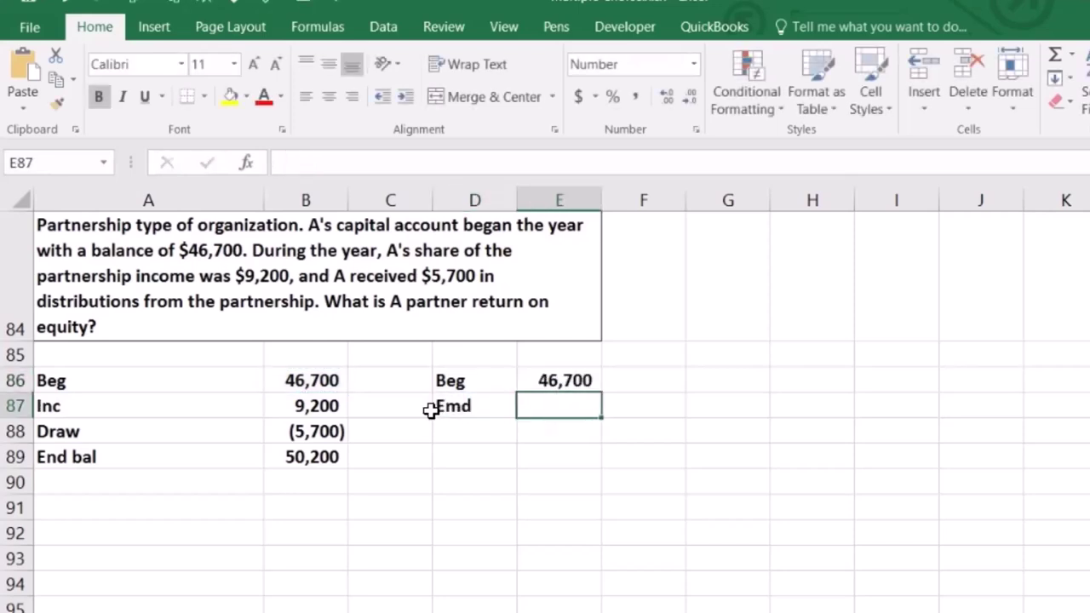
pyautogui.write('+')
pyautogui.press('Left')
pyautogui.press('Left')
pyautogui.press('Left')
pyautogui.press('Down')
pyautogui.press('Down')
pyautogui.press('Return')
pyautogui.press('Up')
pyautogui.press('Right')
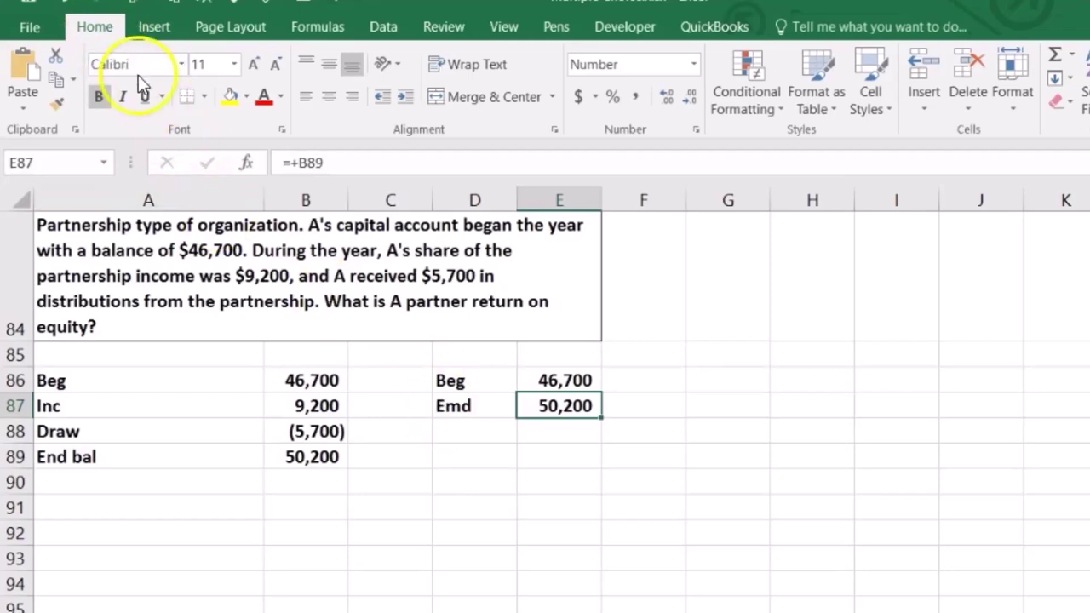
# - Sum the beginning and ending balances E86:E87 in E88
pyautogui.click(565, 431)
pyautogui.write('=sum(')
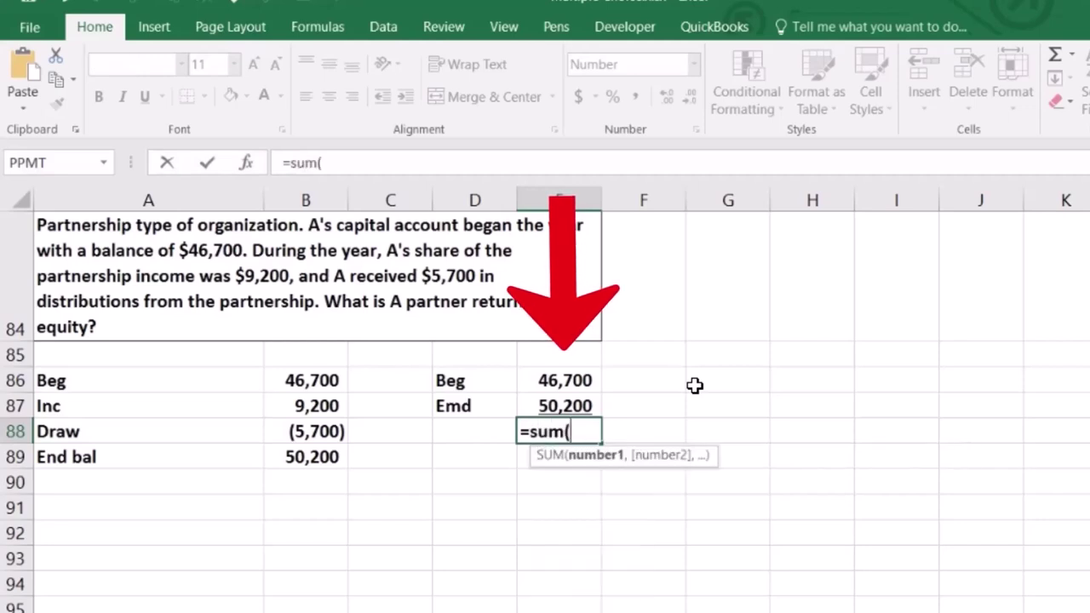
pyautogui.press('Up')
pyautogui.hotkey('shift', 'Up')
pyautogui.press('Return')
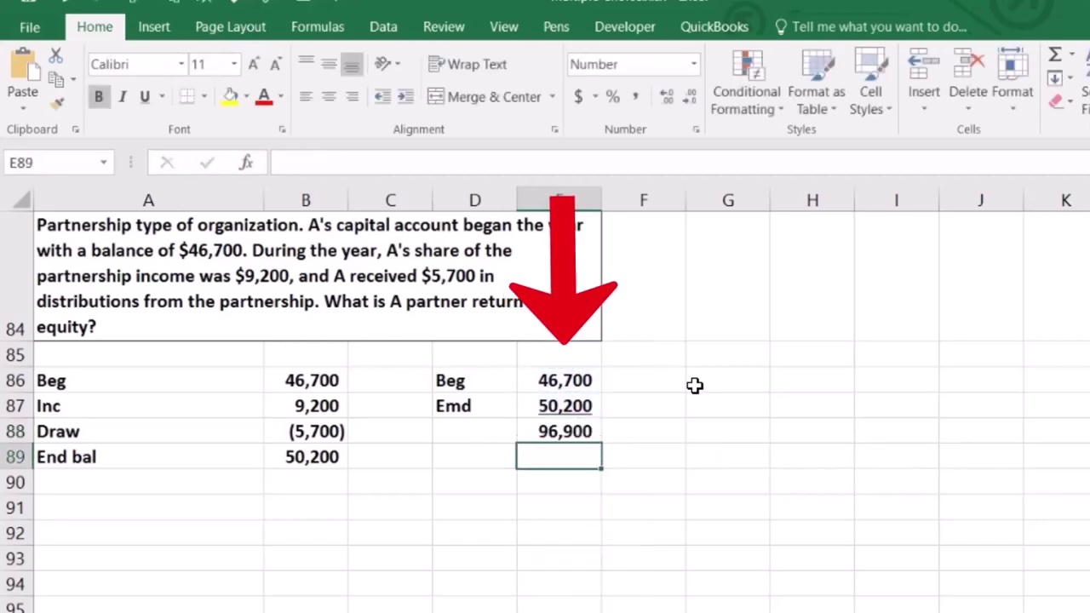
# - Enter an underlined 2 as divisor in E89 and compute the average capital in E90 with =E88/E89
pyautogui.write('2')
pyautogui.press('Return')
pyautogui.press('Up')
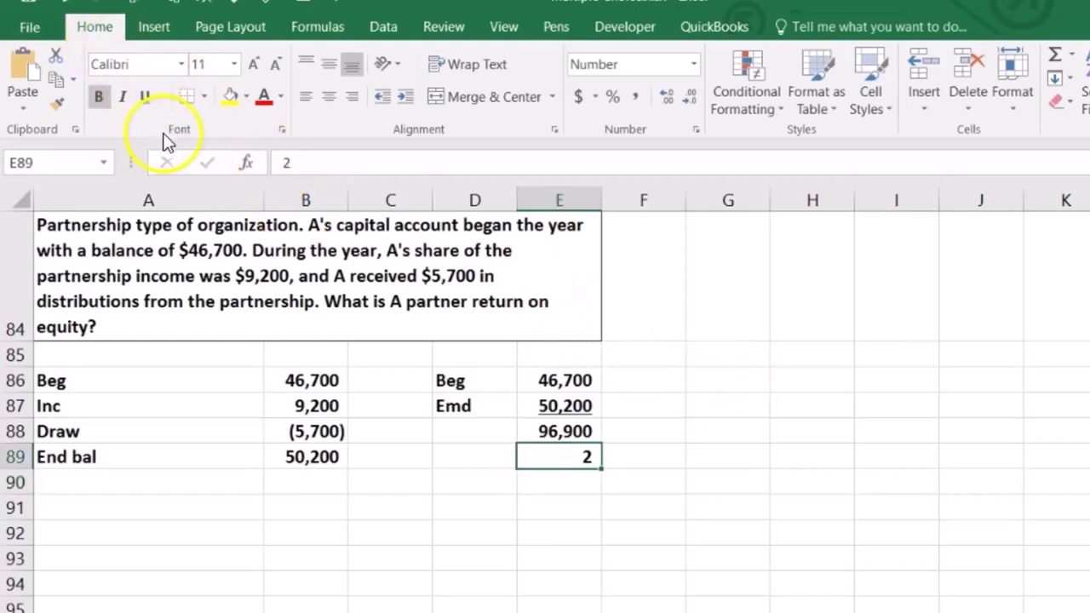
pyautogui.click(544, 486)
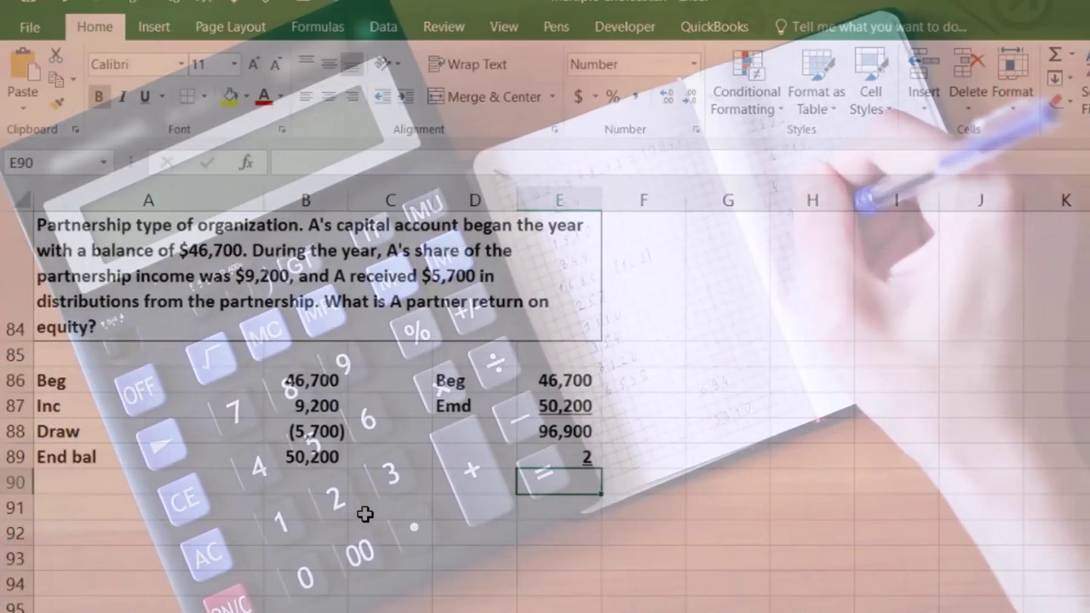
pyautogui.write('=')
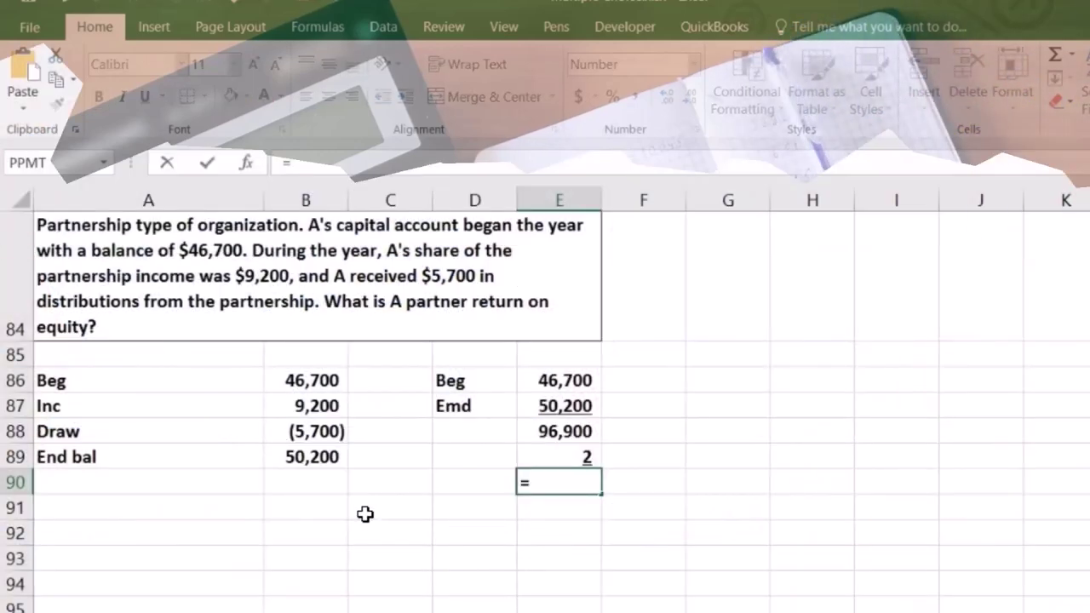
pyautogui.click(545, 432)
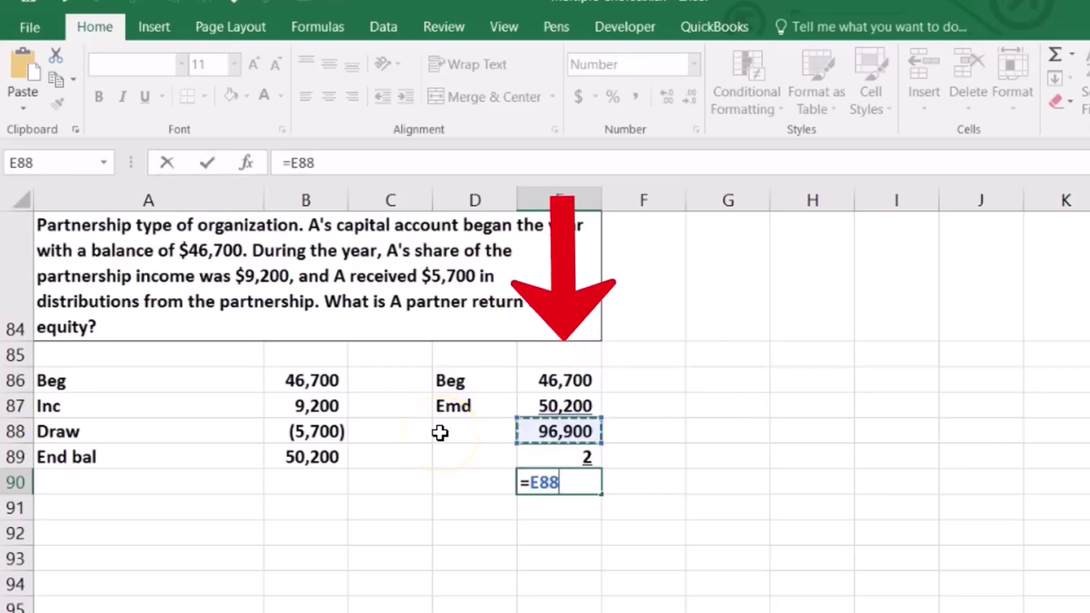
pyautogui.write('/')
pyautogui.click(532, 456)
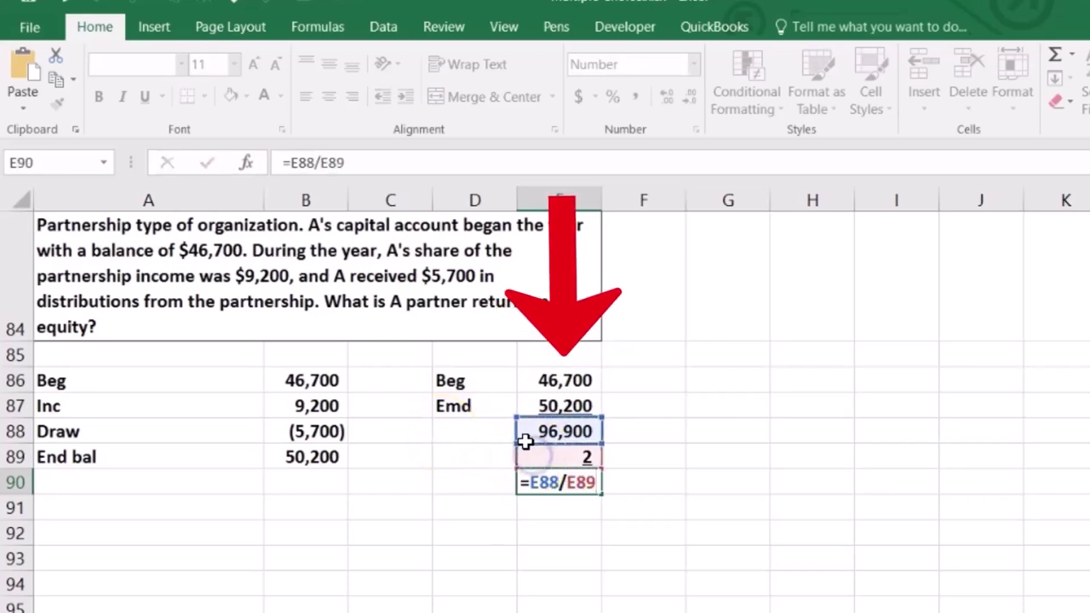
pyautogui.press('Return')
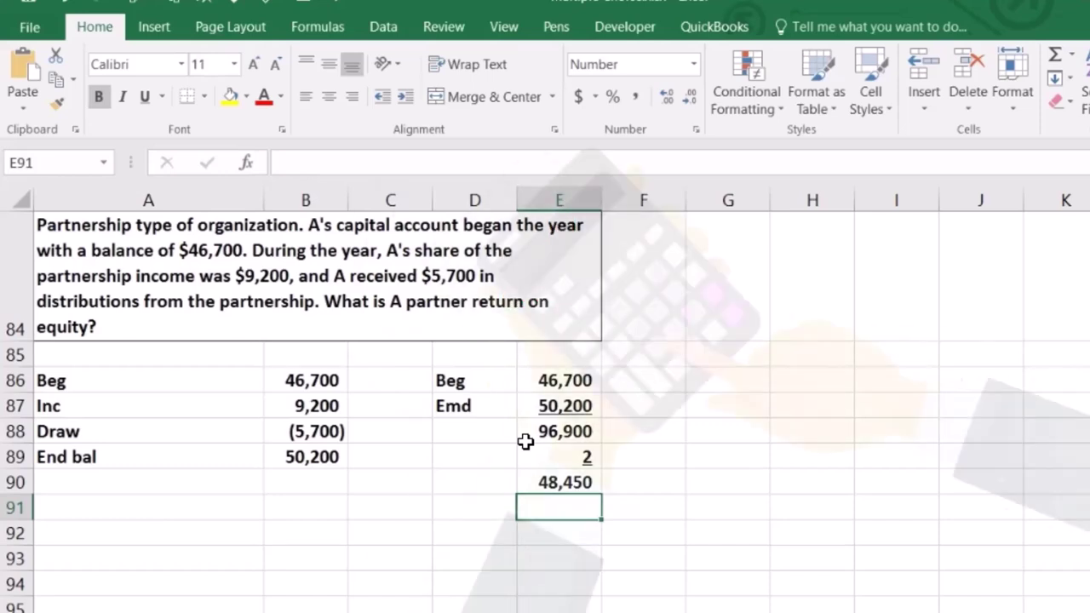
# - Label G86 "Income" and link H86 to A's income in B87
pyautogui.click(492, 529)
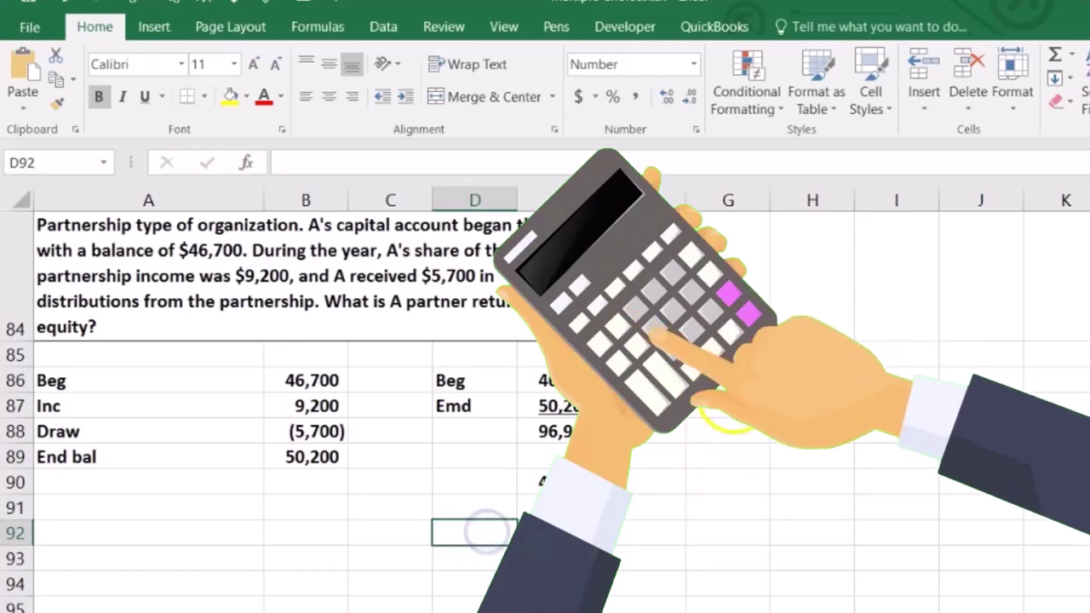
pyautogui.click(725, 385)
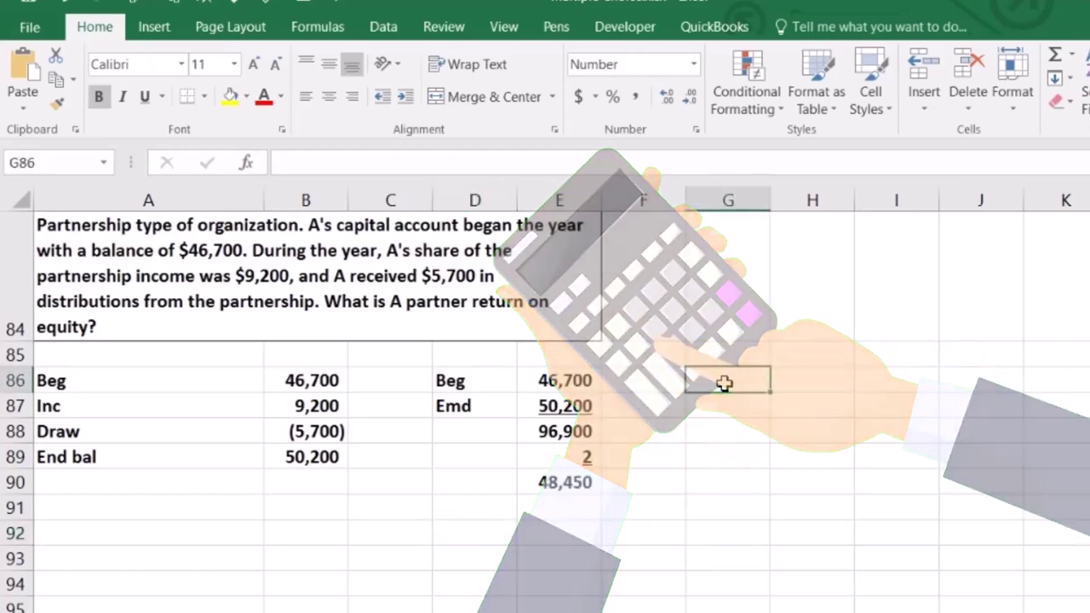
pyautogui.write('N')
pyautogui.write('nco')
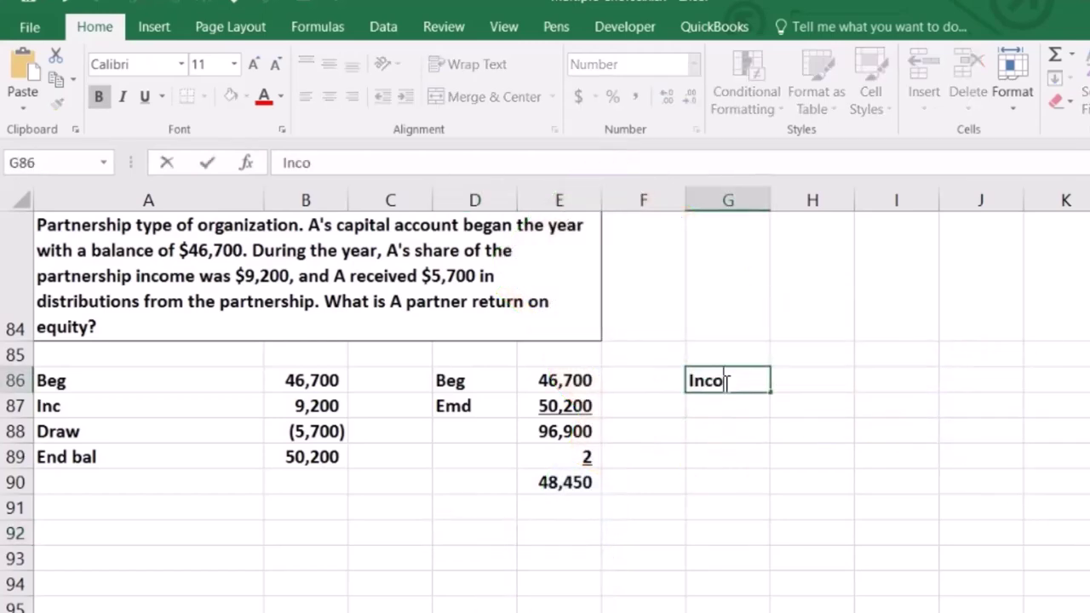
pyautogui.write('me')
pyautogui.press('Tab')
pyautogui.write('+')
pyautogui.click(267, 399)
pyautogui.press('Return')
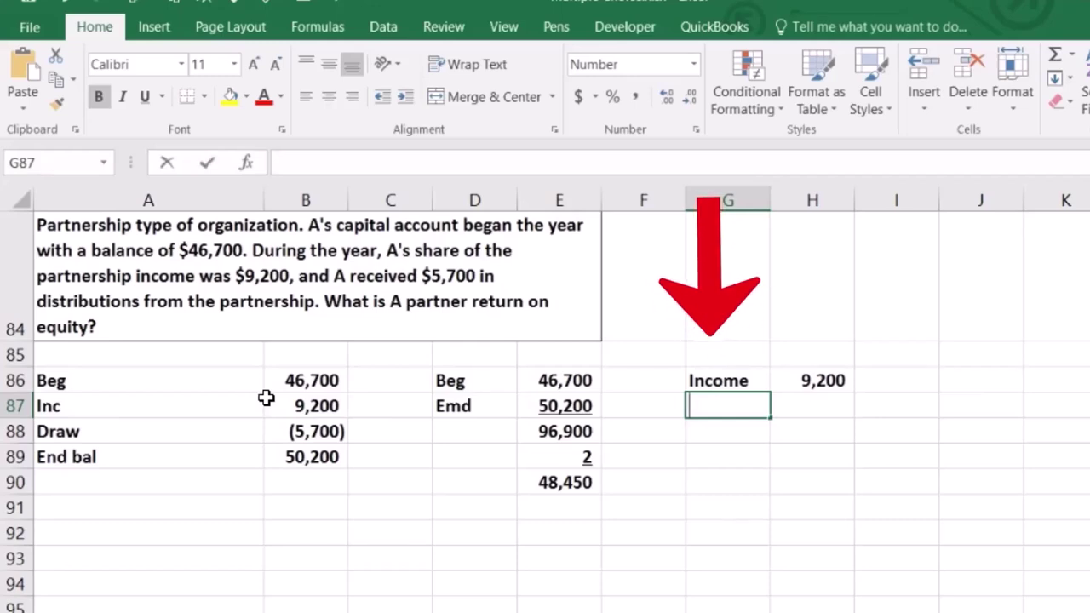
# - Label G87 "Ave" and link H87 to the average capital in E90, with the amount underlined
pyautogui.write('Ave')
pyautogui.press('Tab')
pyautogui.write('+')
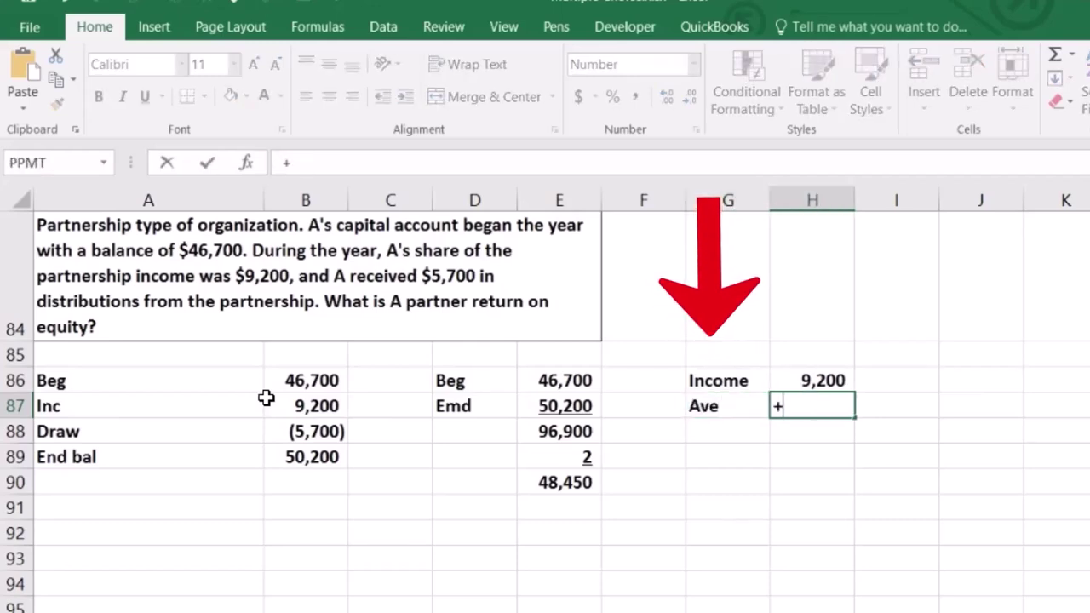
pyautogui.click(545, 485)
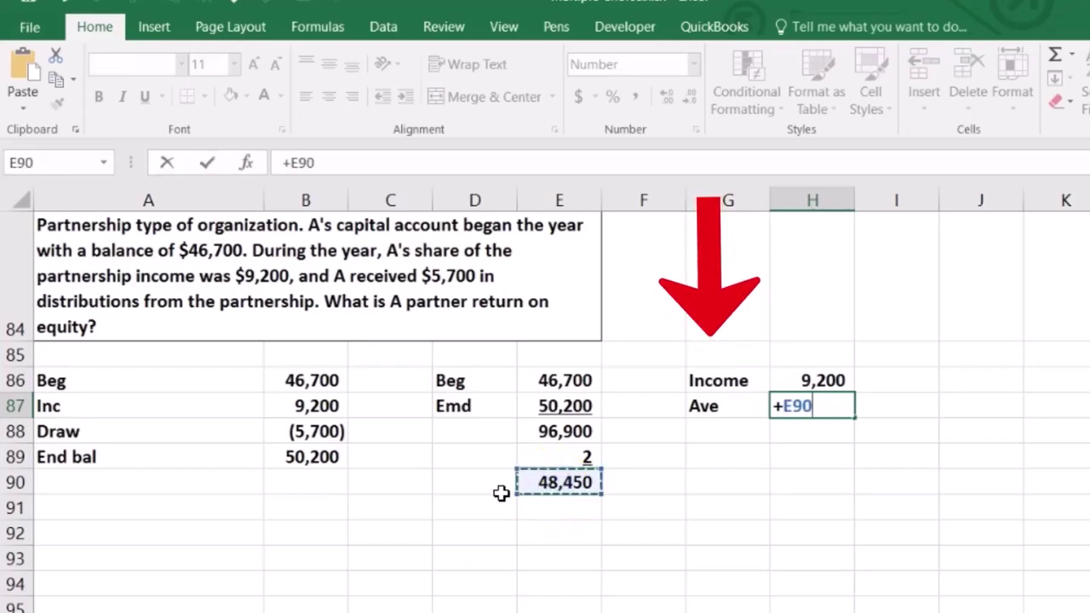
pyautogui.press('Return')
pyautogui.press('Up')
pyautogui.press('Right')
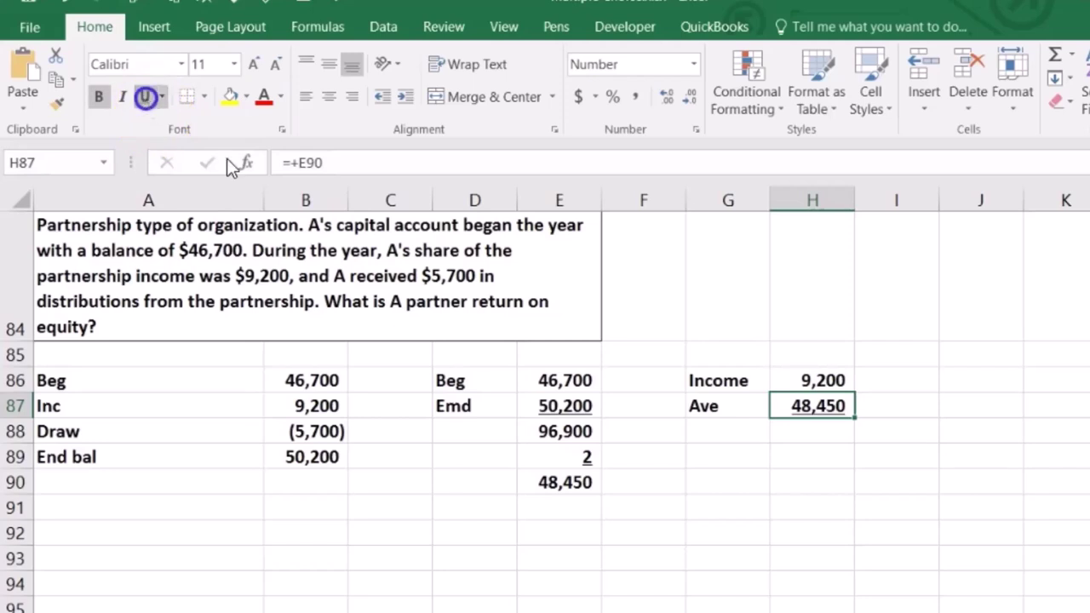
# - Calculate the return on equity in H88 by dividing income by average capital, =H86/H87
pyautogui.click(810, 428)
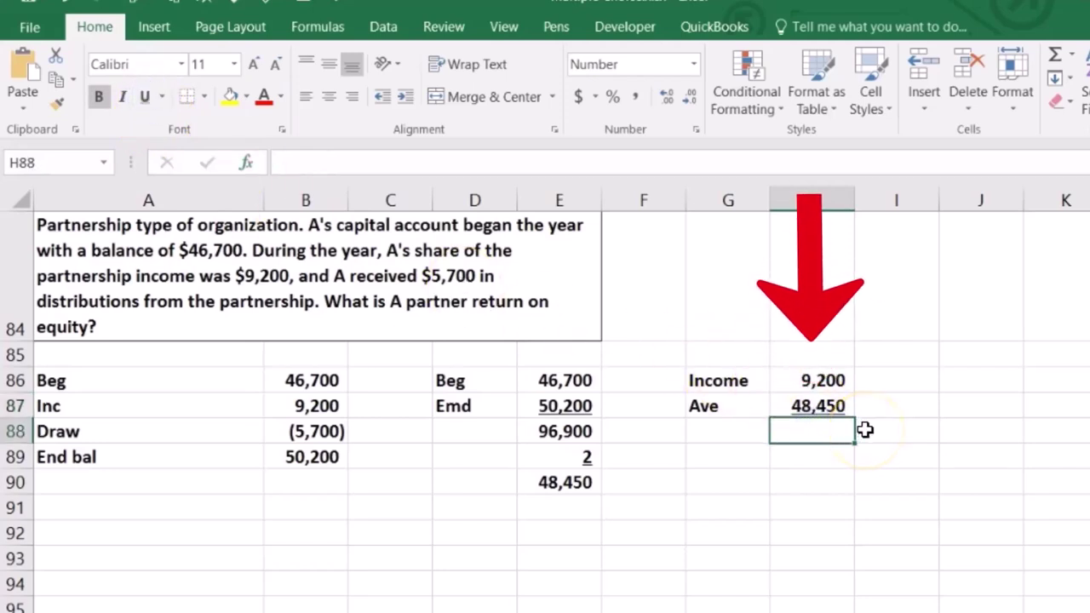
pyautogui.write('=')
pyautogui.click(806, 388)
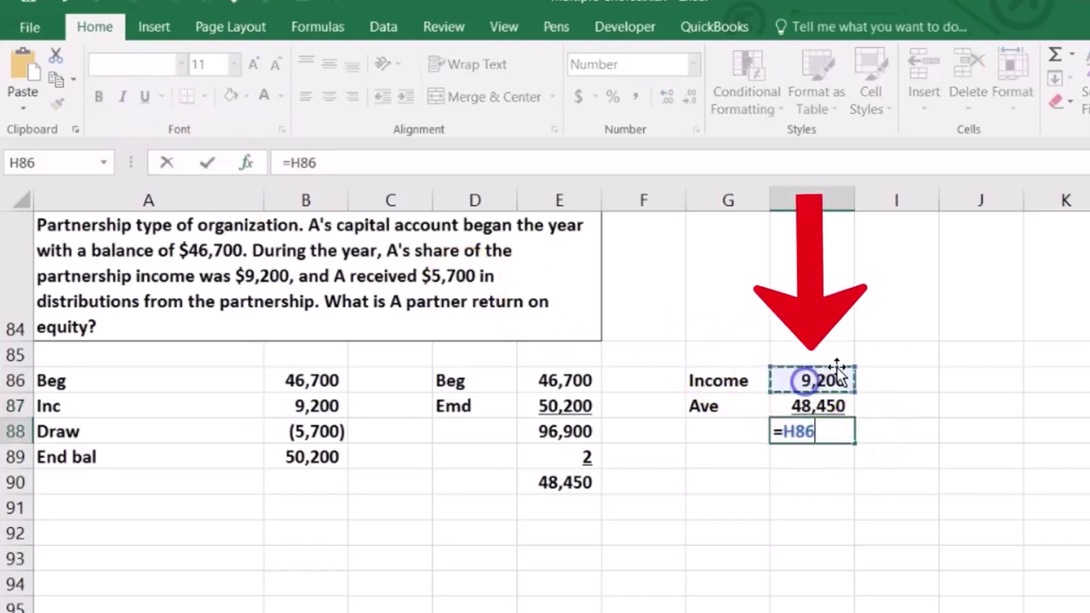
pyautogui.write('/')
pyautogui.click(831, 407)
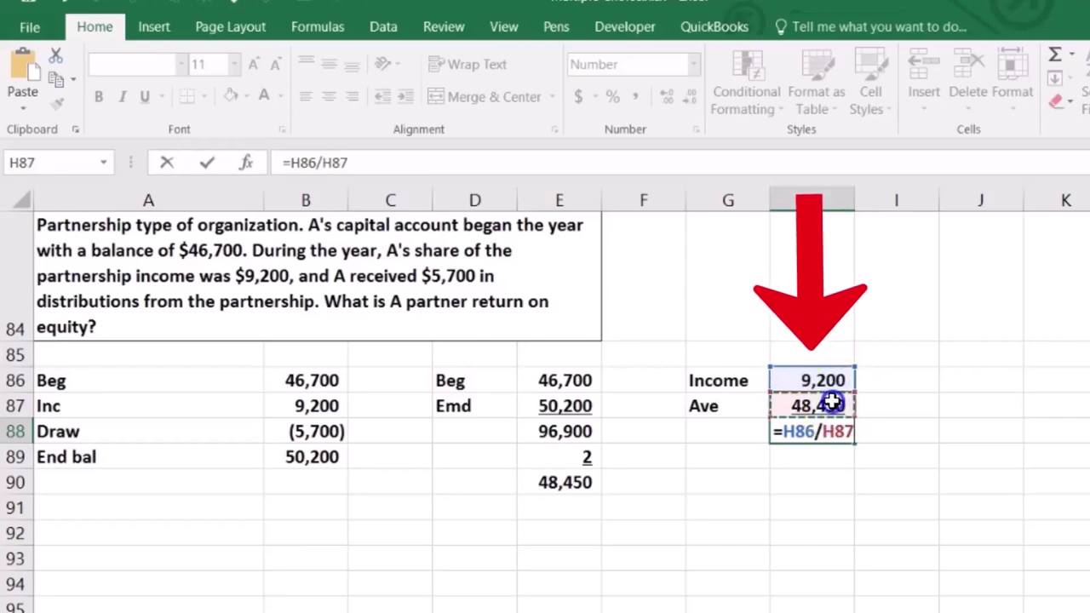
pyautogui.press('Return')
pyautogui.press('Up')
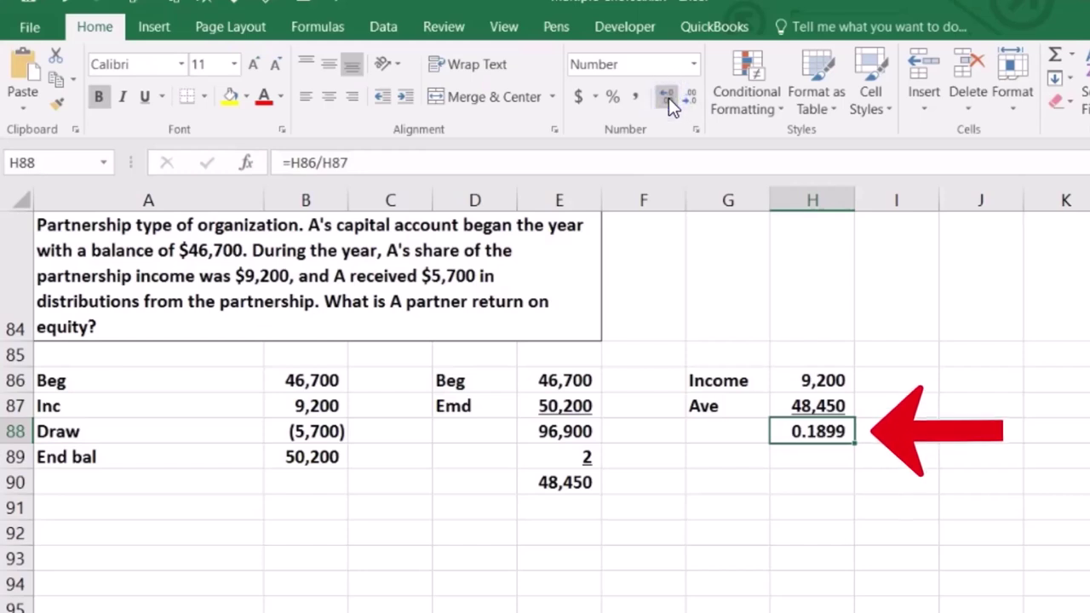
# - Format the return on equity in H88 as a percentage with two decimal places
pyautogui.click(616, 98)
pyautogui.click(690, 101)
pyautogui.click(669, 99)
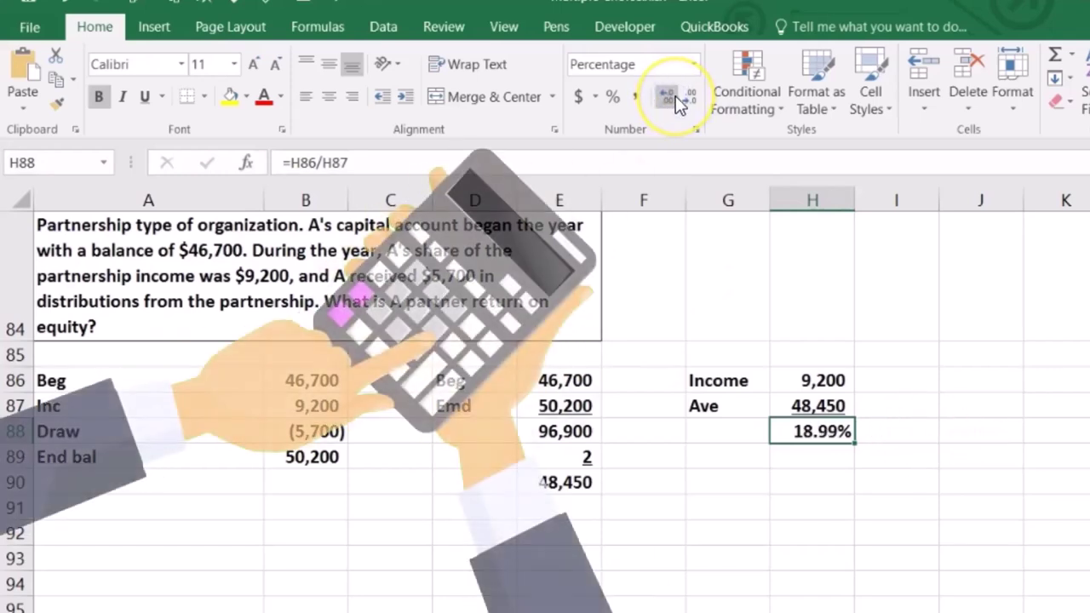
pyautogui.click(827, 453)
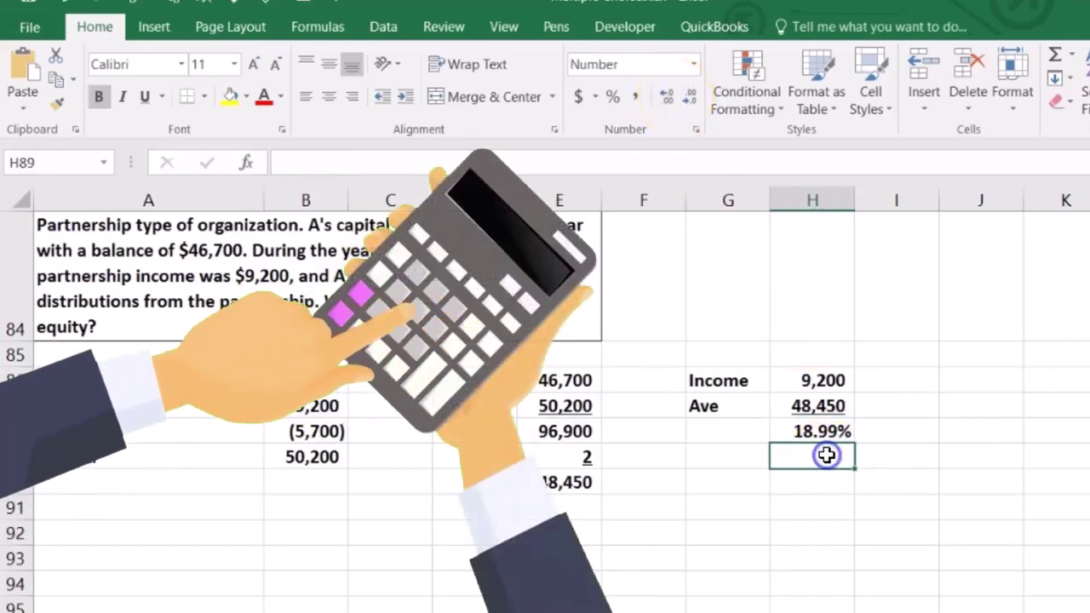